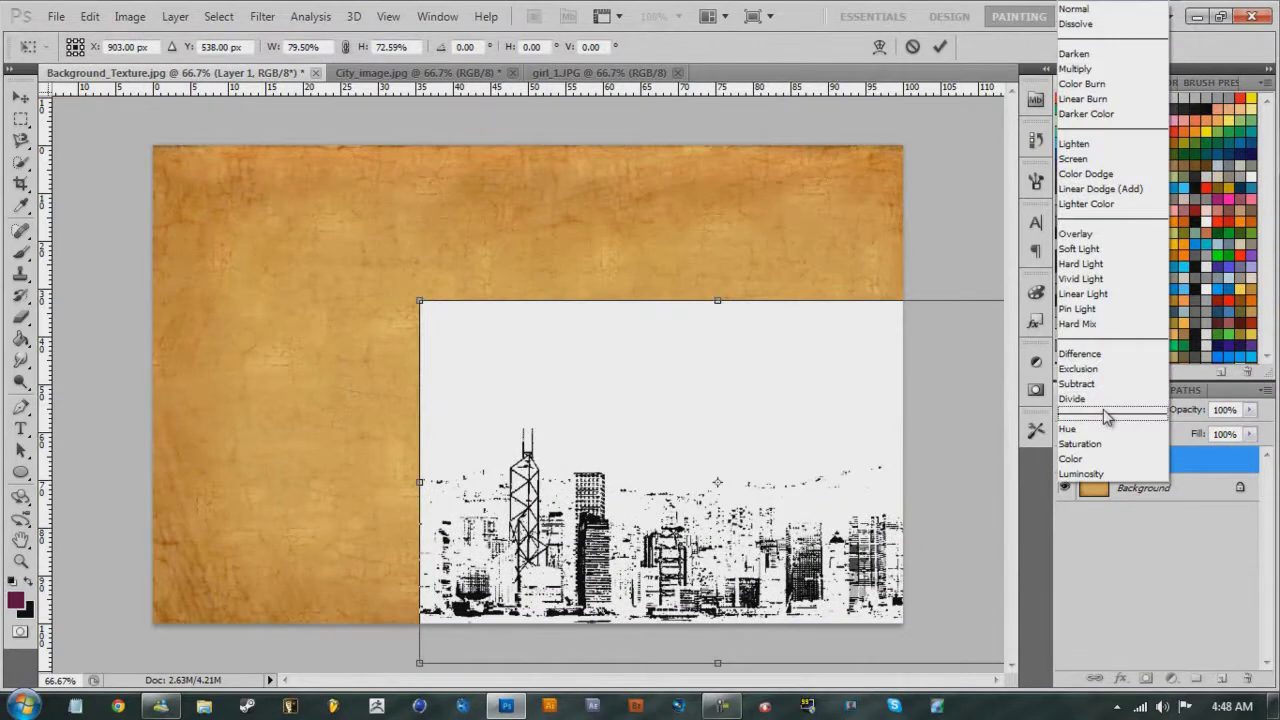
Step: Set the city skyline layer's blend mode to Divide and commit its placement over the lower right of the background texture
key("v")
key("Return")
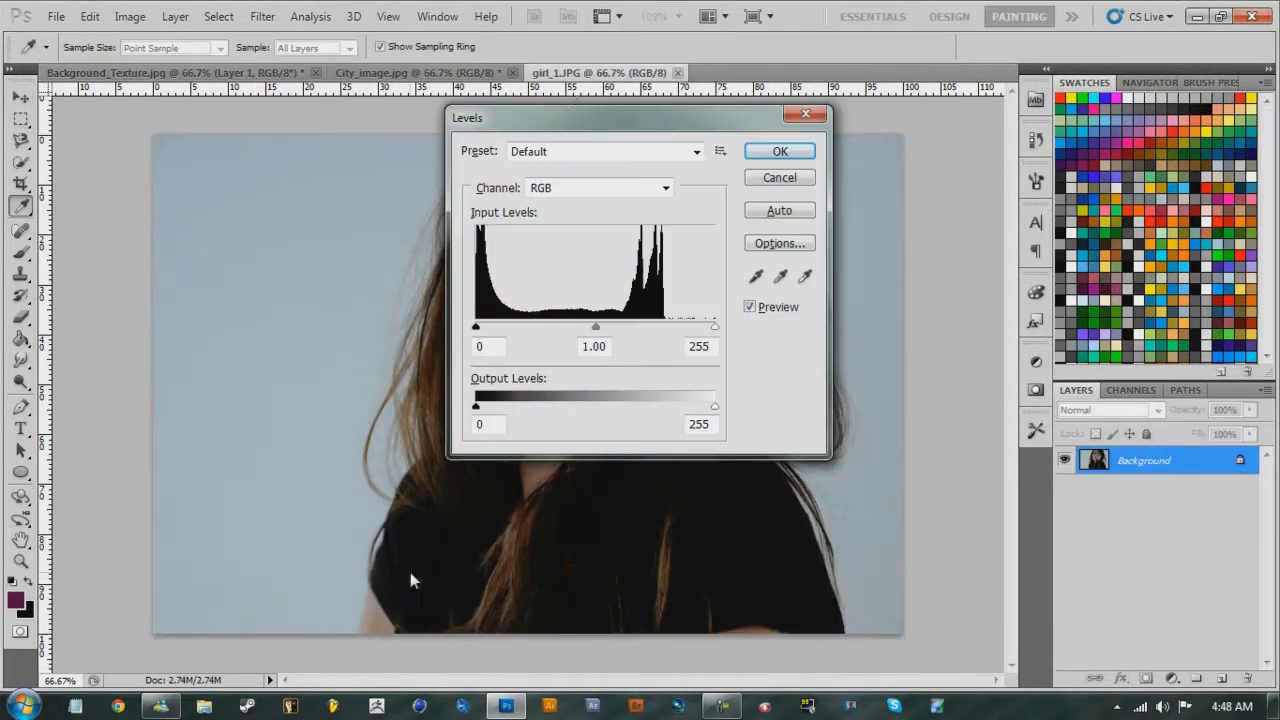
Step: Brighten the girl photo with Levels and reduce it to pure black and white with Threshold
left_click_drag(577, 132, 222, 161)
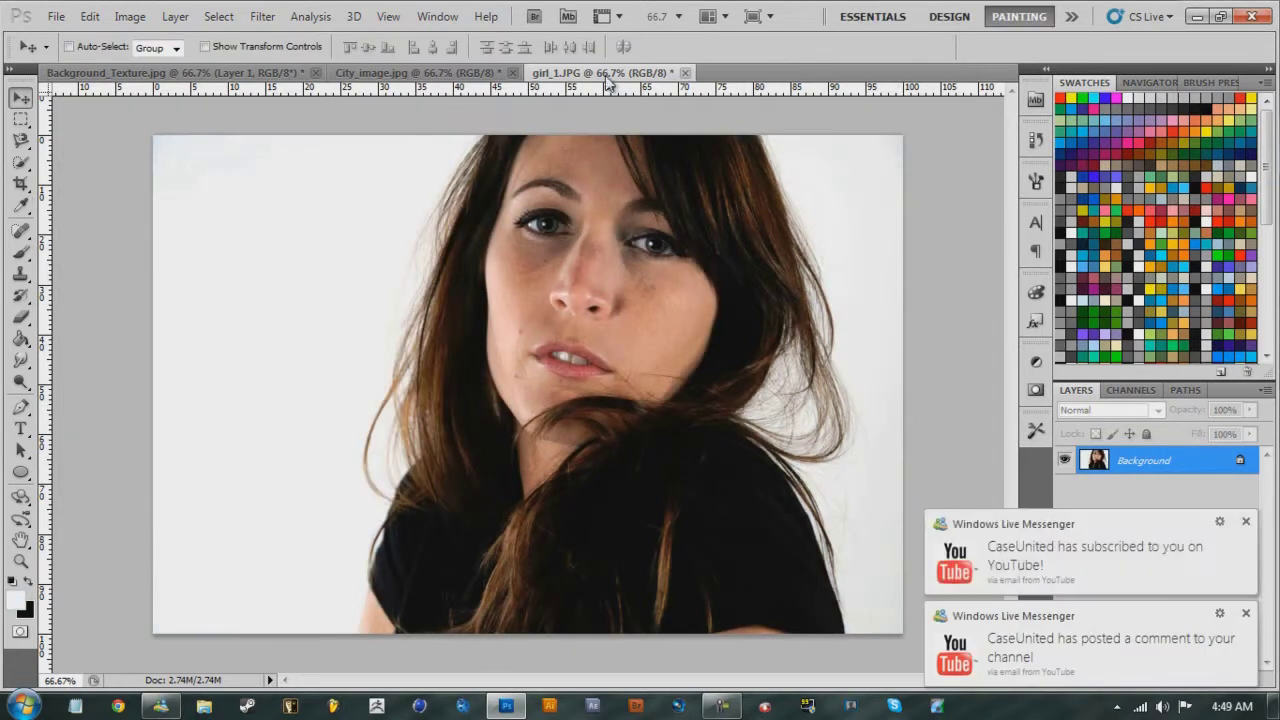
left_click(130, 16)
left_click(400, 287)
left_click_drag(164, 443, 167, 442)
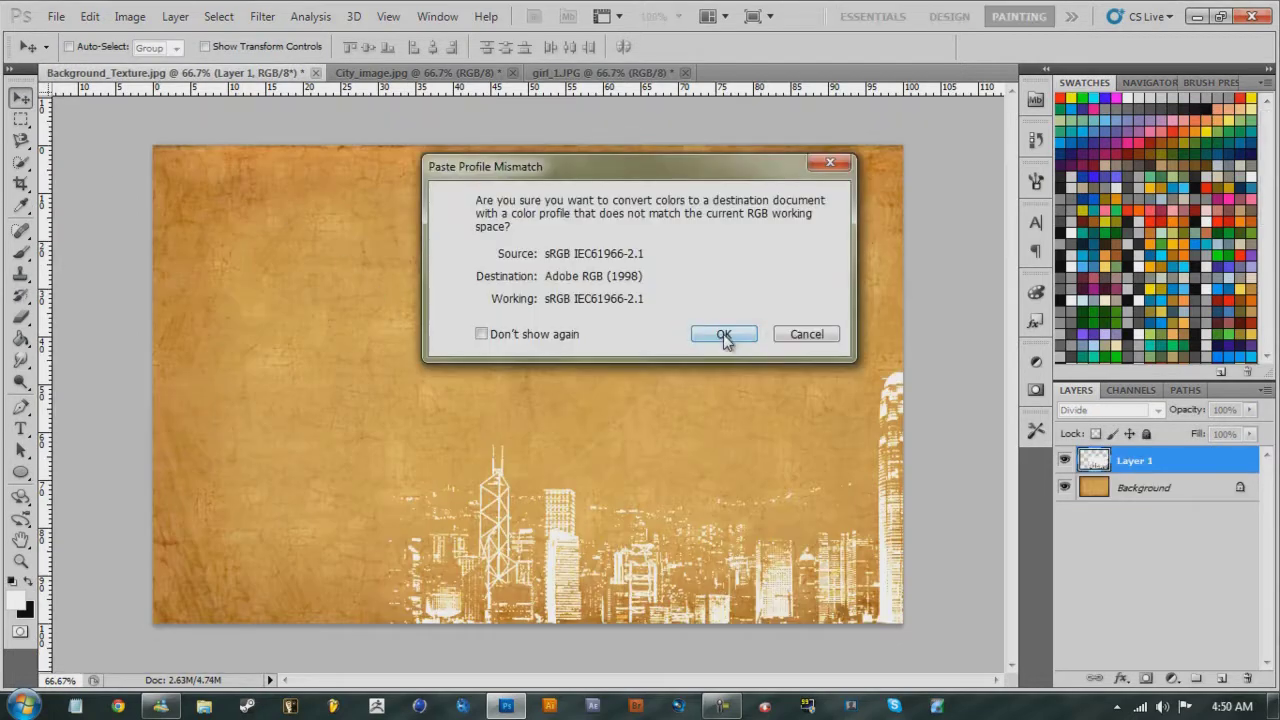
Step: Paste the black-and-white girl into the background texture, blend out her white areas and fit her to the left half
left_click(729, 334)
left_click(1103, 411)
scroll(1103, 411, "up", 20)
left_click(89, 16)
left_click(115, 349)
left_click_drag(103, 130, 610, 386)
key("Return")
Step: On a new layer, fill a tall rectangular selection beside the girl with a vertical dithered gradient in Dissolve mode at 75% opacity
key("m")
left_click(1221, 678)
key("ctrl+d")
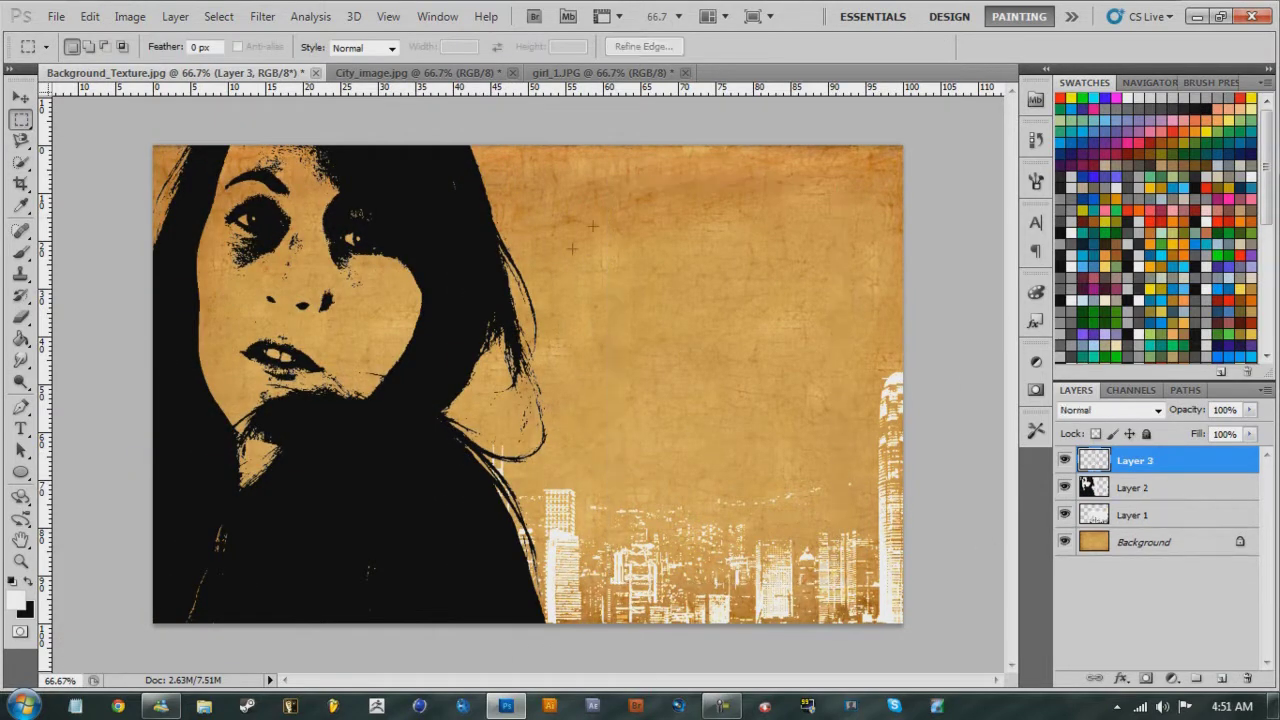
left_click(20, 340)
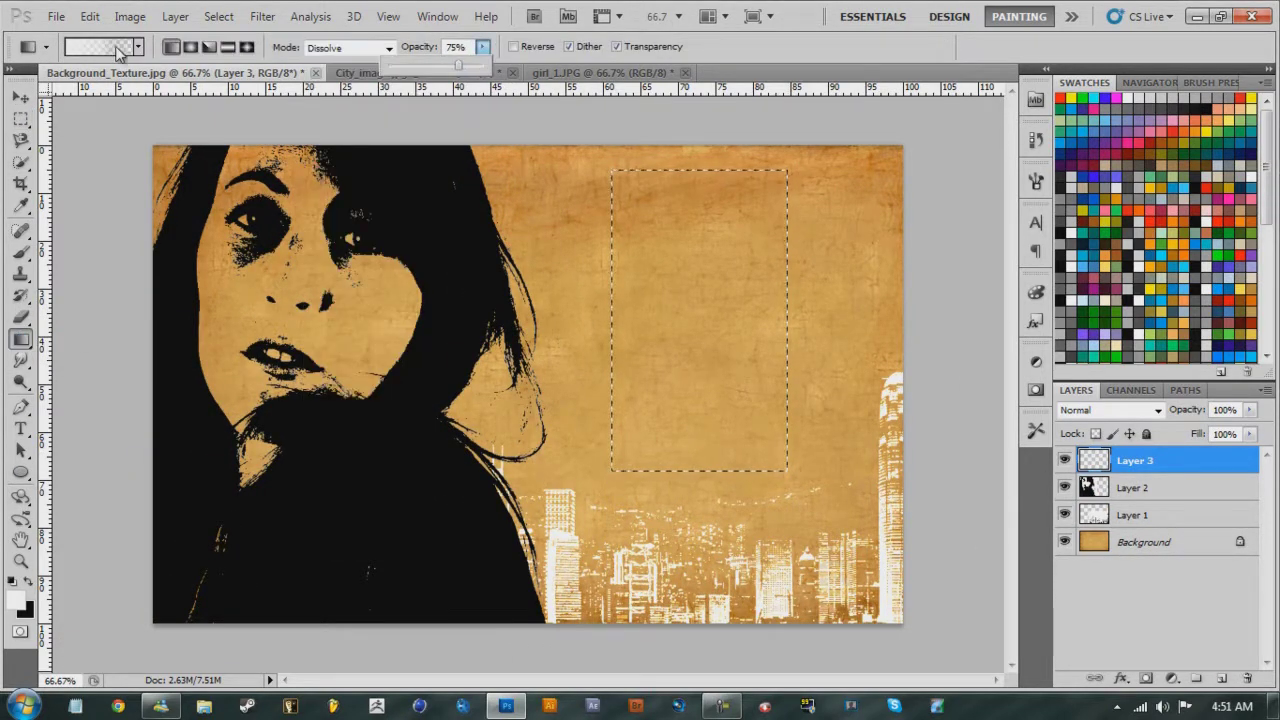
left_click(117, 47)
left_click(1166, 103)
left_click_drag(700, 300, 700, 465)
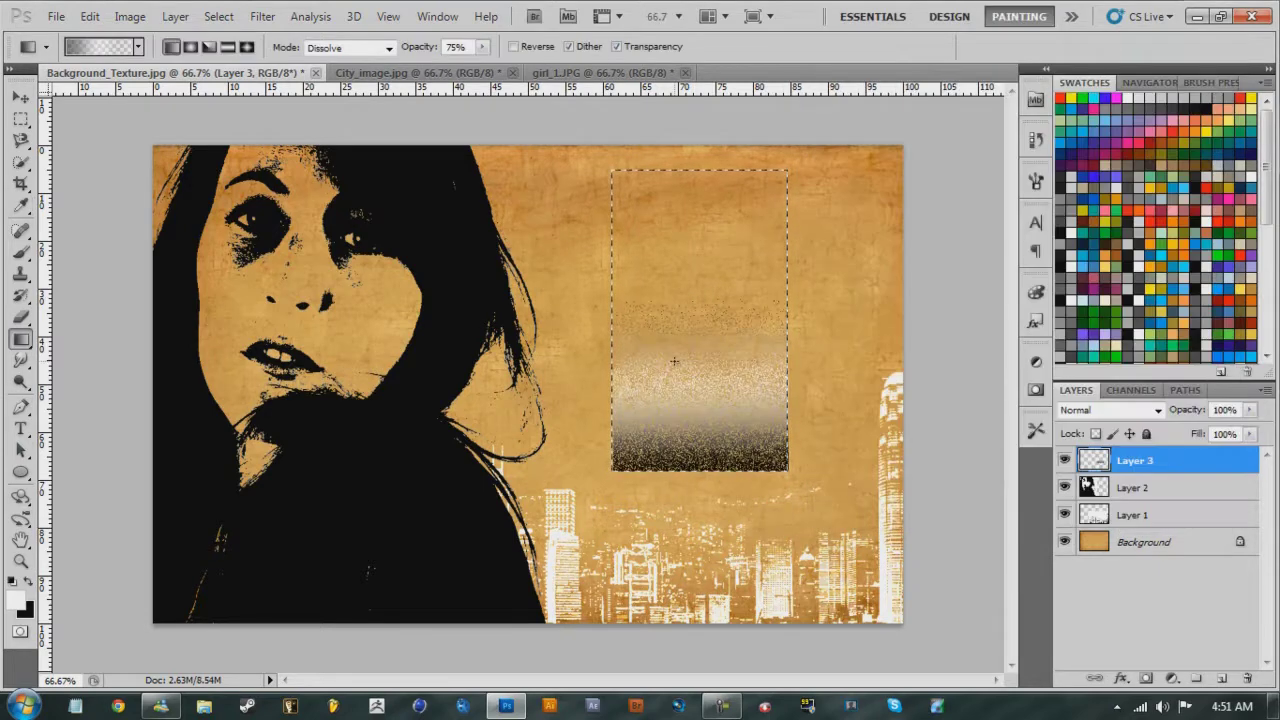
Step: Try to warp the gradient block beside the girl into a curved shape
right_click(670, 393)
key("v")
right_click(686, 344)
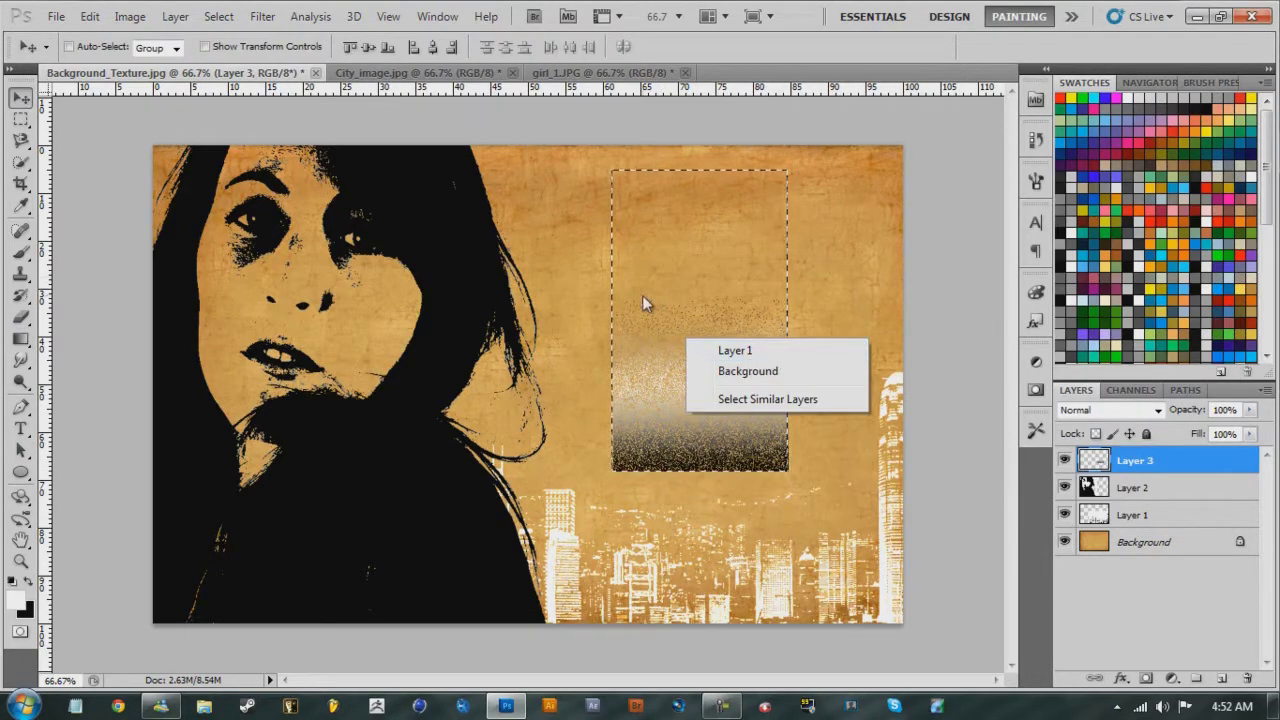
key("Escape")
key("ctrl+t")
right_click(689, 389)
left_click(735, 522)
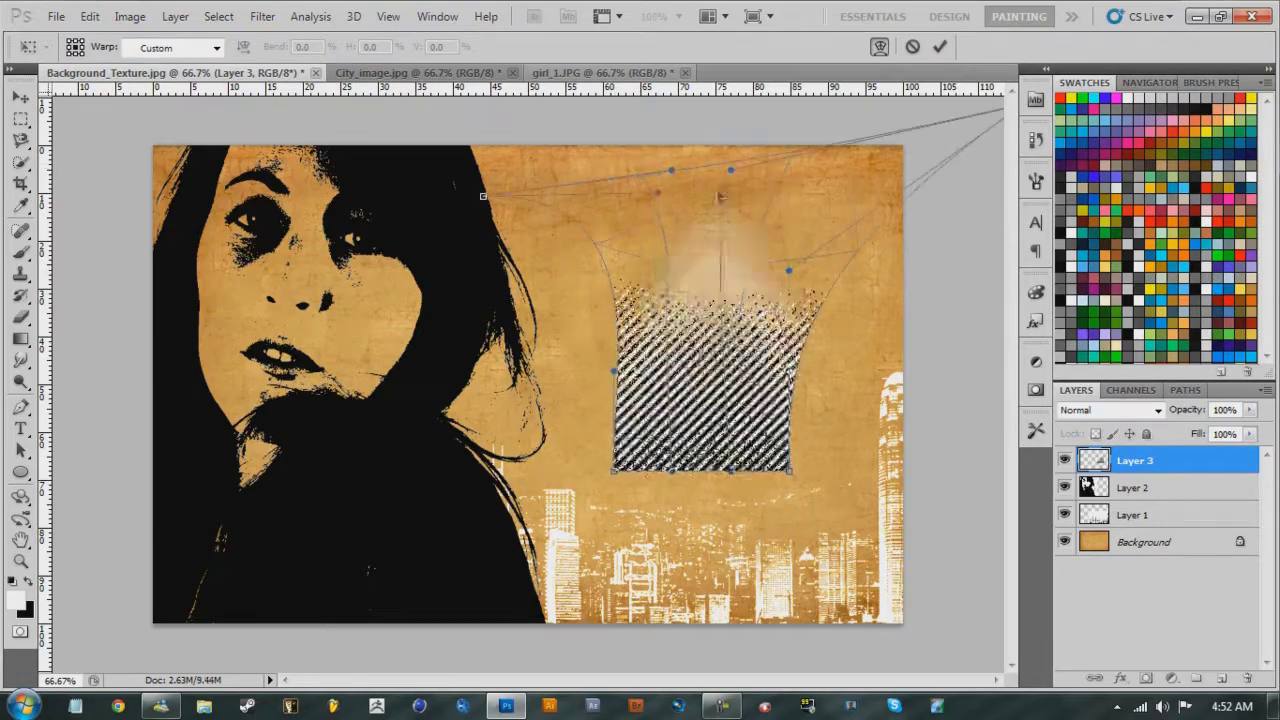
key("Escape")
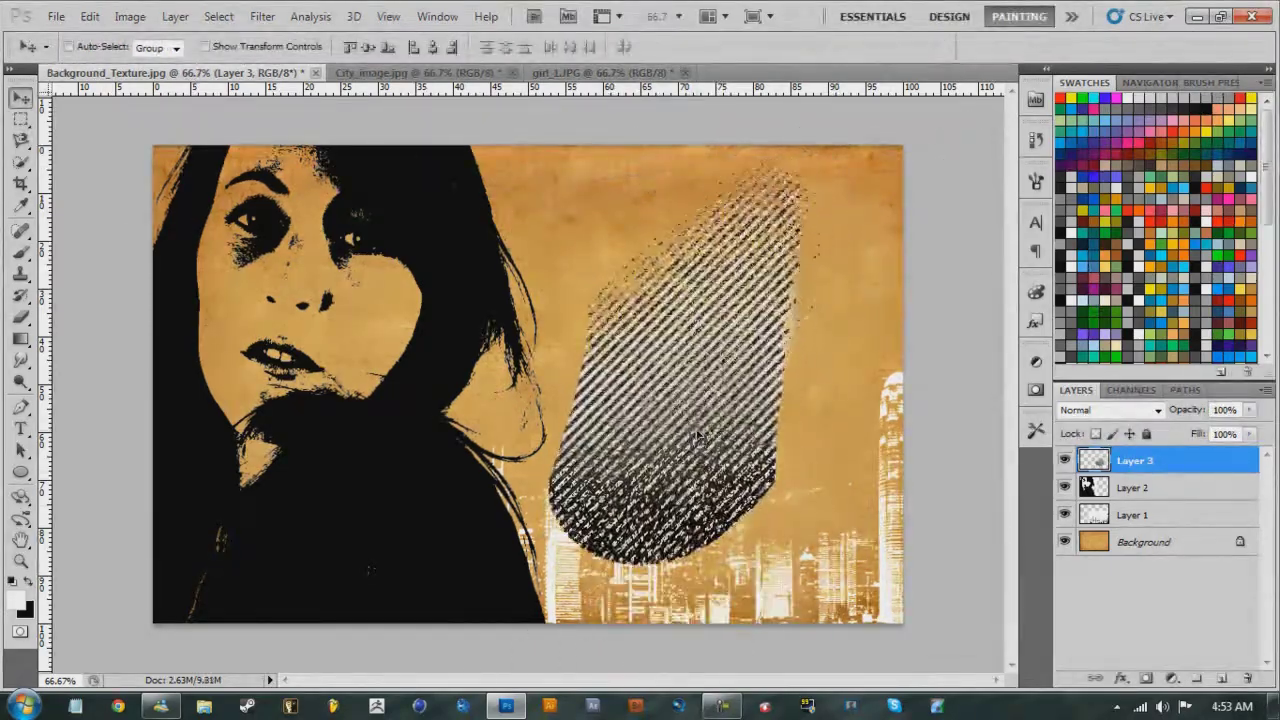
right_click(674, 368)
key("Escape")
key("ctrl+t")
right_click(674, 368)
left_click(720, 506)
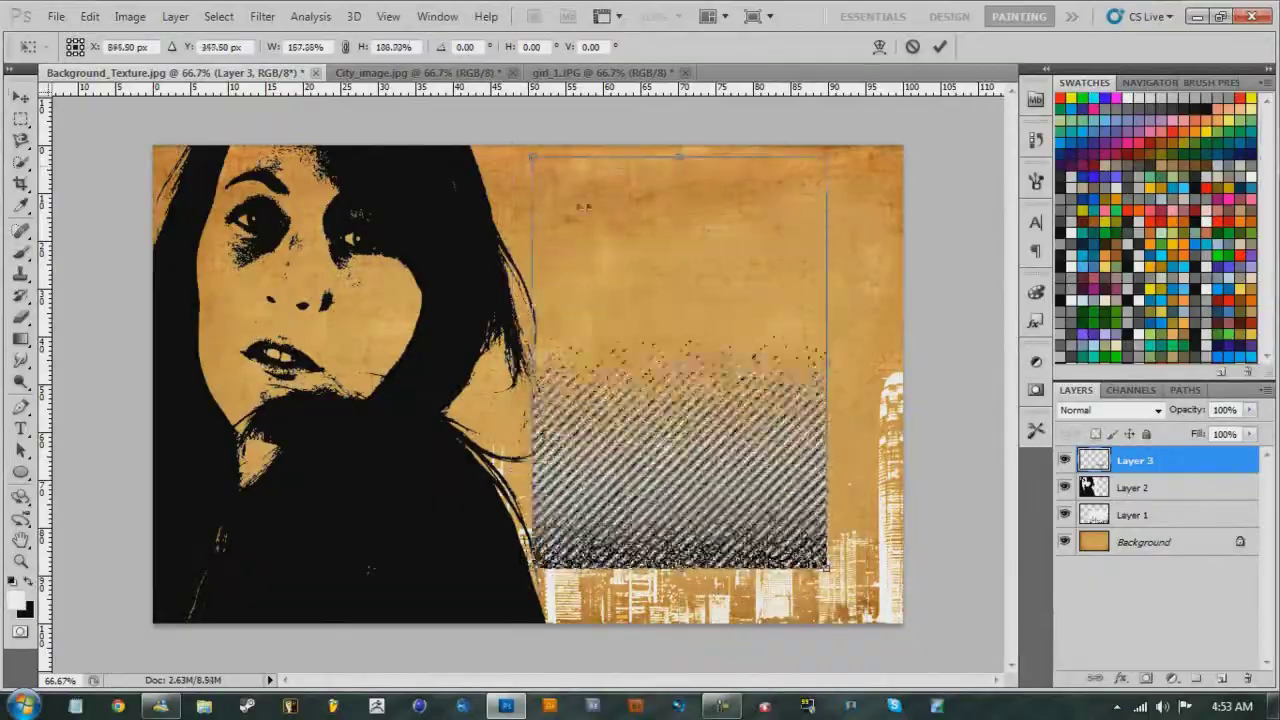
Step: Warp the striped gradient block outward so it spreads across the lower part of the canvas
right_click(686, 297)
left_click(765, 434)
left_click_drag(765, 434, 680, 615)
key("Return")
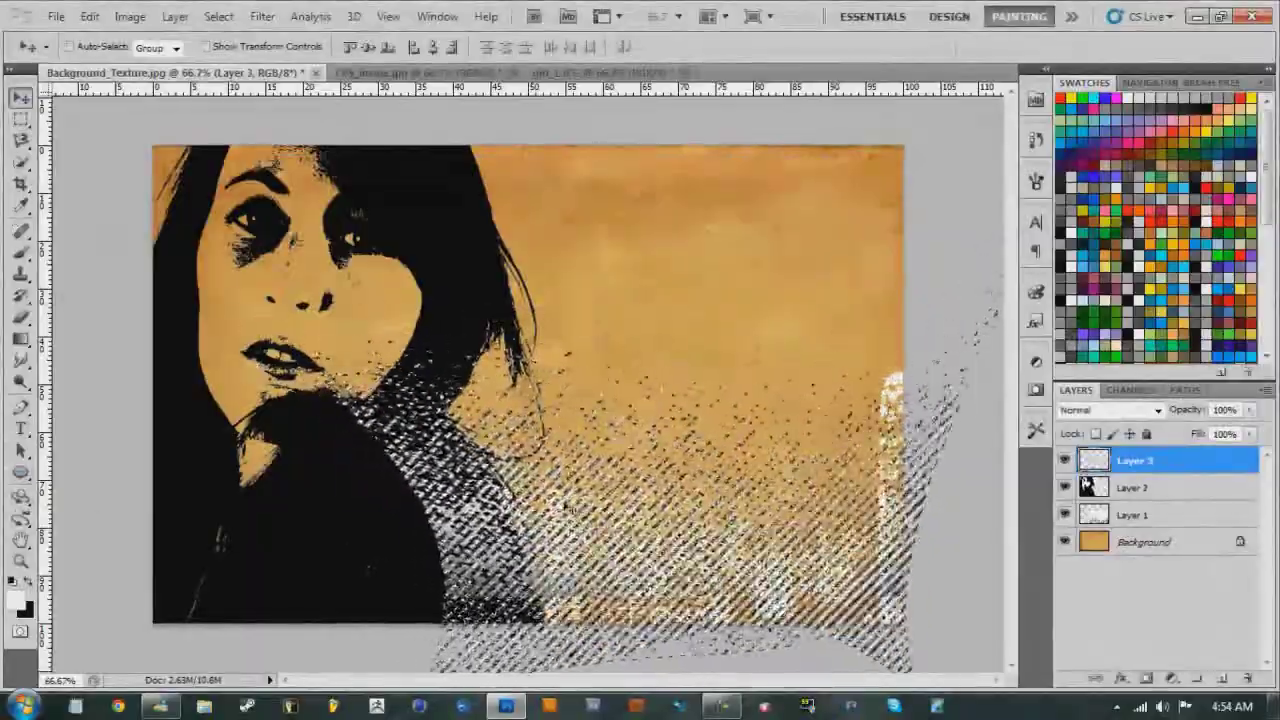
Step: Recolour the speck layer with a sampled background tan, locking its transparent pixels, and set its blend mode to Linear Burn
key("i")
left_click(690, 450)
left_click(1096, 433)
left_click(1110, 410)
left_click(1100, 174)
key("v")
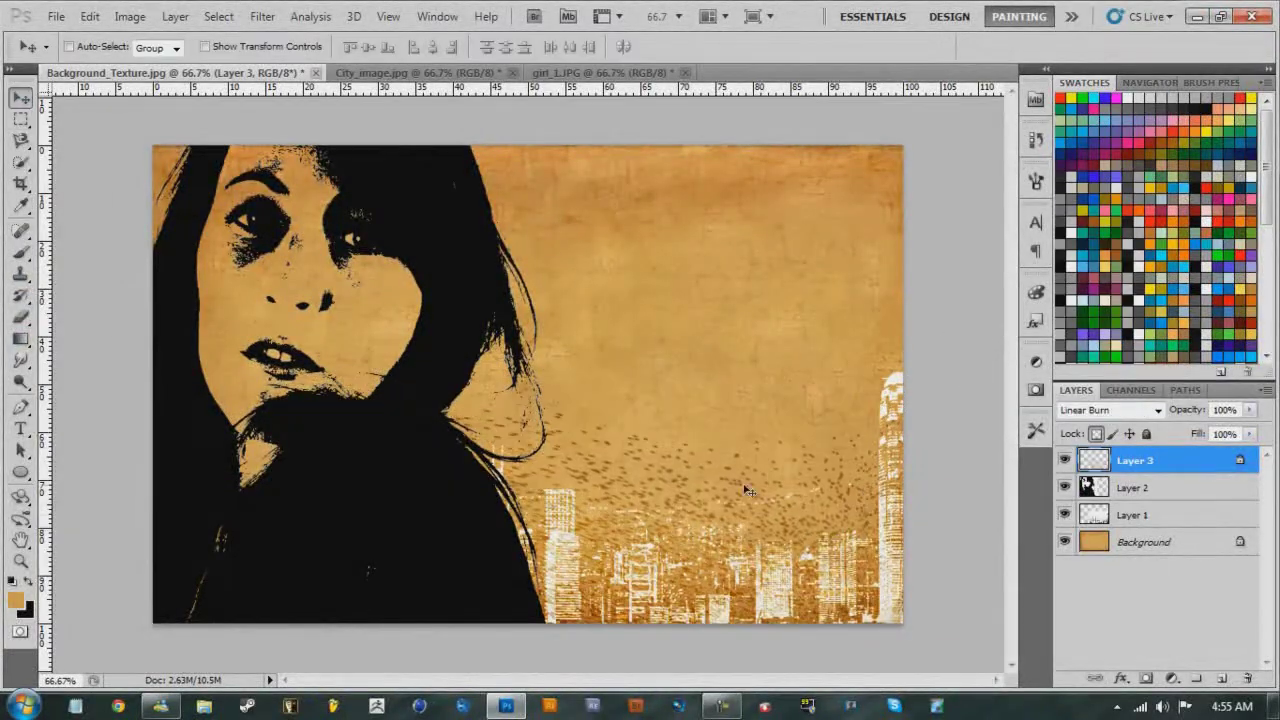
Step: Enlarge the speck layer so the specks reach up over the girl's face and the sky
key("ctrl+t")
left_click_drag(247, 365, 171, 280)
key("Return")
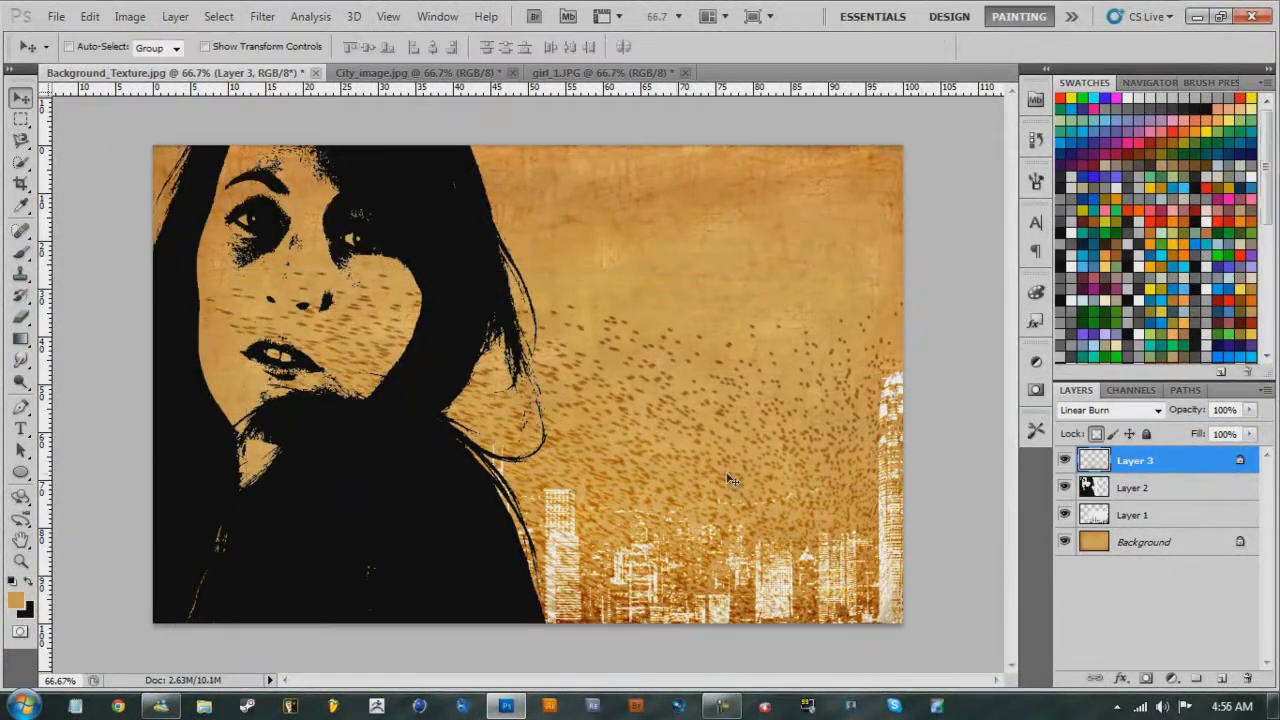
Step: Scale the speck layer down slightly from its upper-left corner toward the skyline
left_click(653, 16)
left_click(678, 82)
left_click(676, 61)
left_click(89, 16)
left_click(171, 269)
left_click_drag(247, 205, 330, 322)
key("Return")
Step: Duplicate the speck layer as white flecks along the canvas's upper edge and add a new layer above it
key("ctrl+j")
left_click(89, 16)
left_click(160, 349)
left_click_drag(840, 580, 914, 277)
key("Return")
left_click(1219, 680)
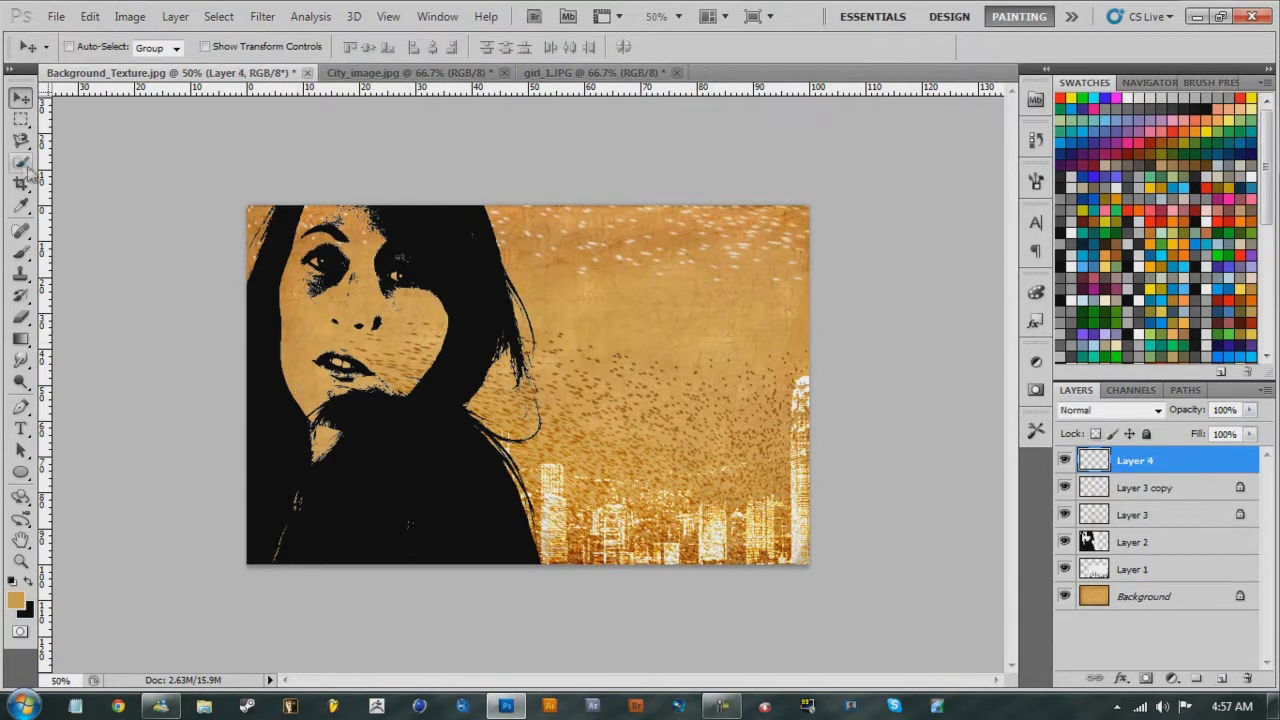
Step: Try scribbled freehand selections in the empty sky beside the girl's head
key("l")
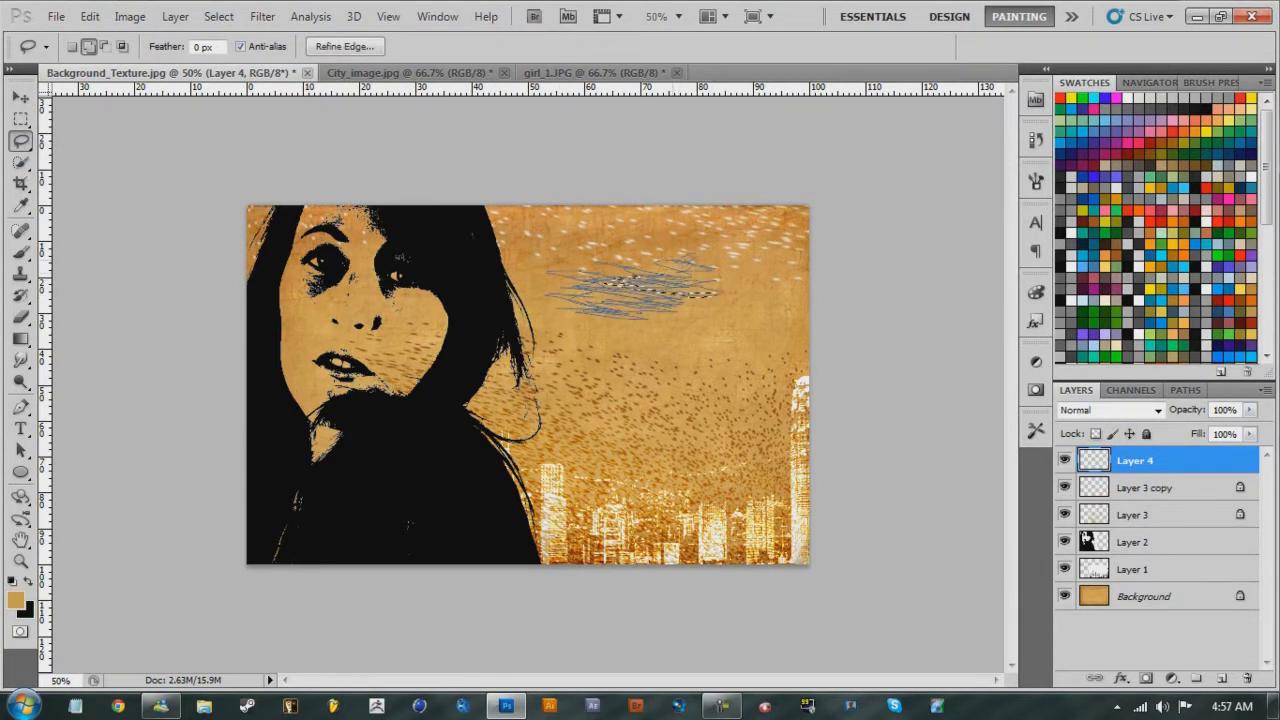
left_click_drag(612, 287, 620, 284)
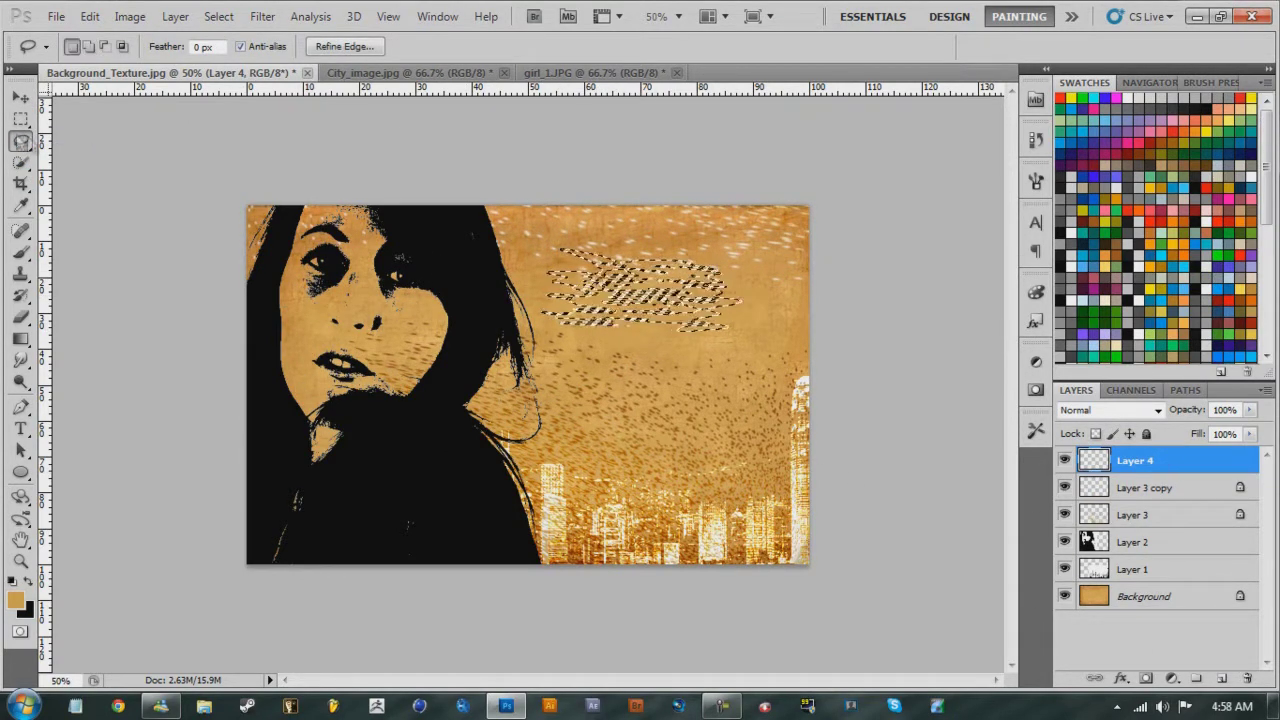
left_click(551, 252)
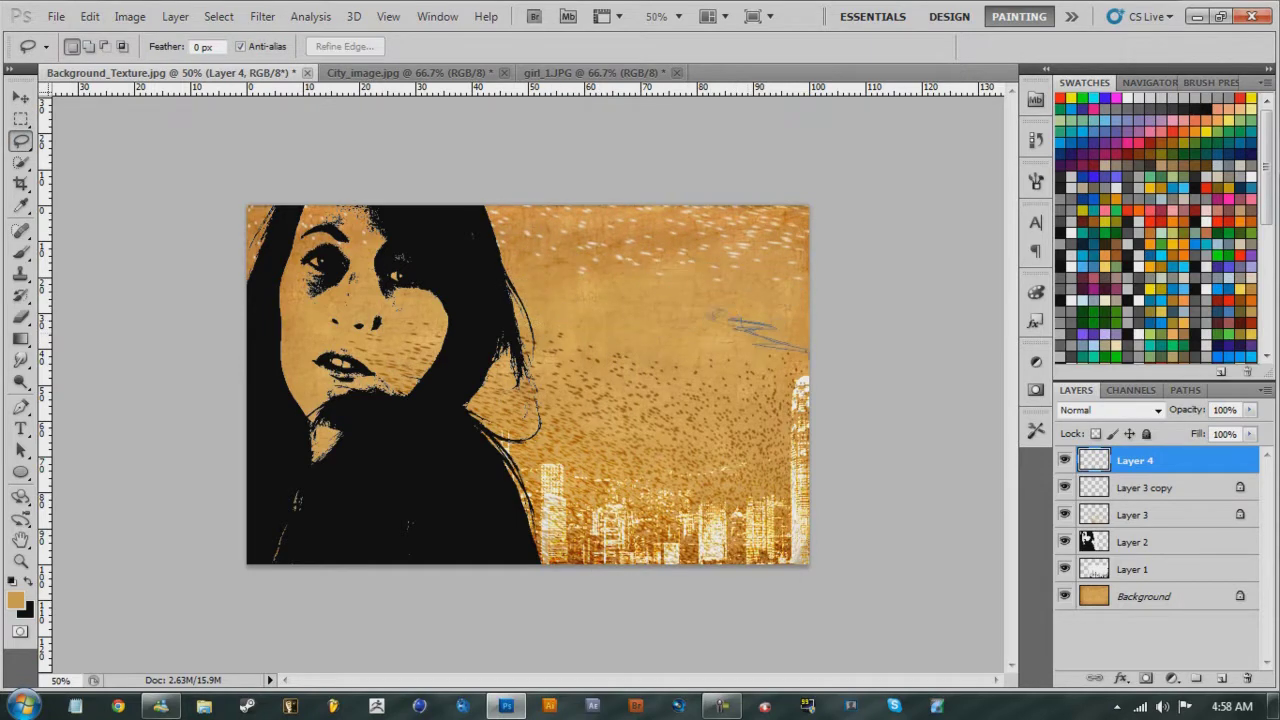
right_click(574, 292)
left_click(563, 375)
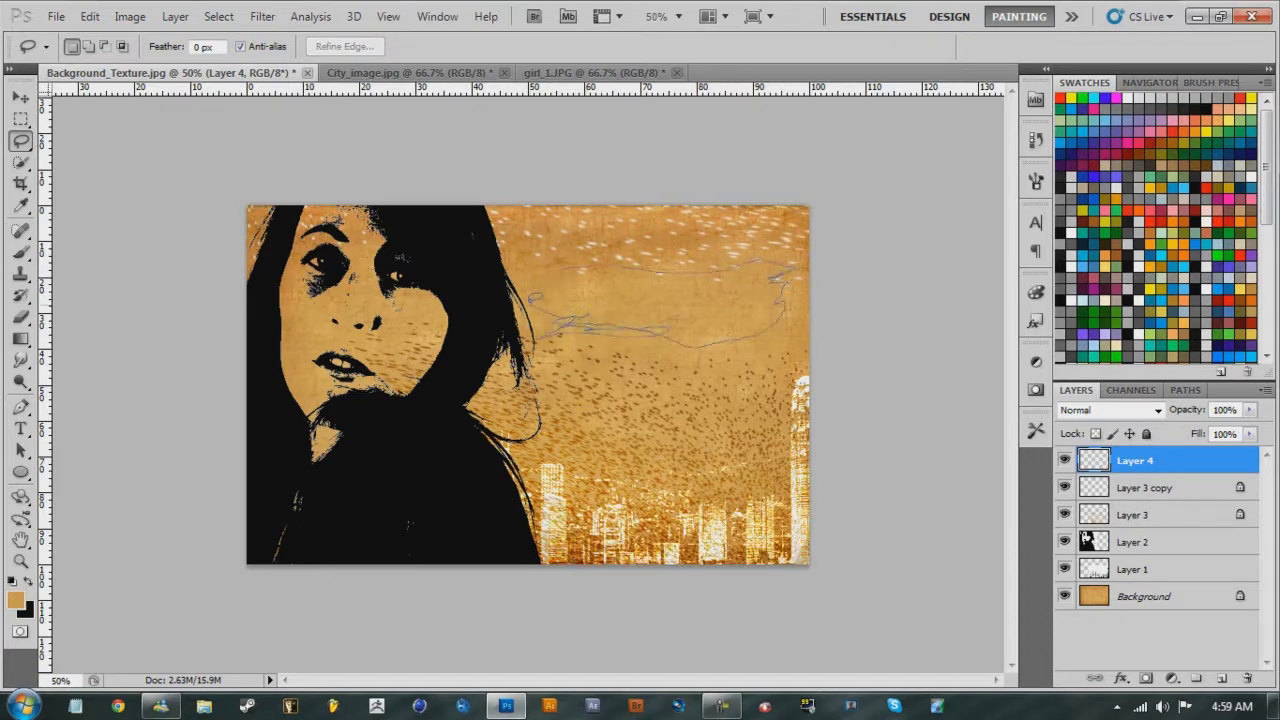
Step: Fill the ragged freehand banner selection in the sky with dark grey and deselect it
left_click(22, 338)
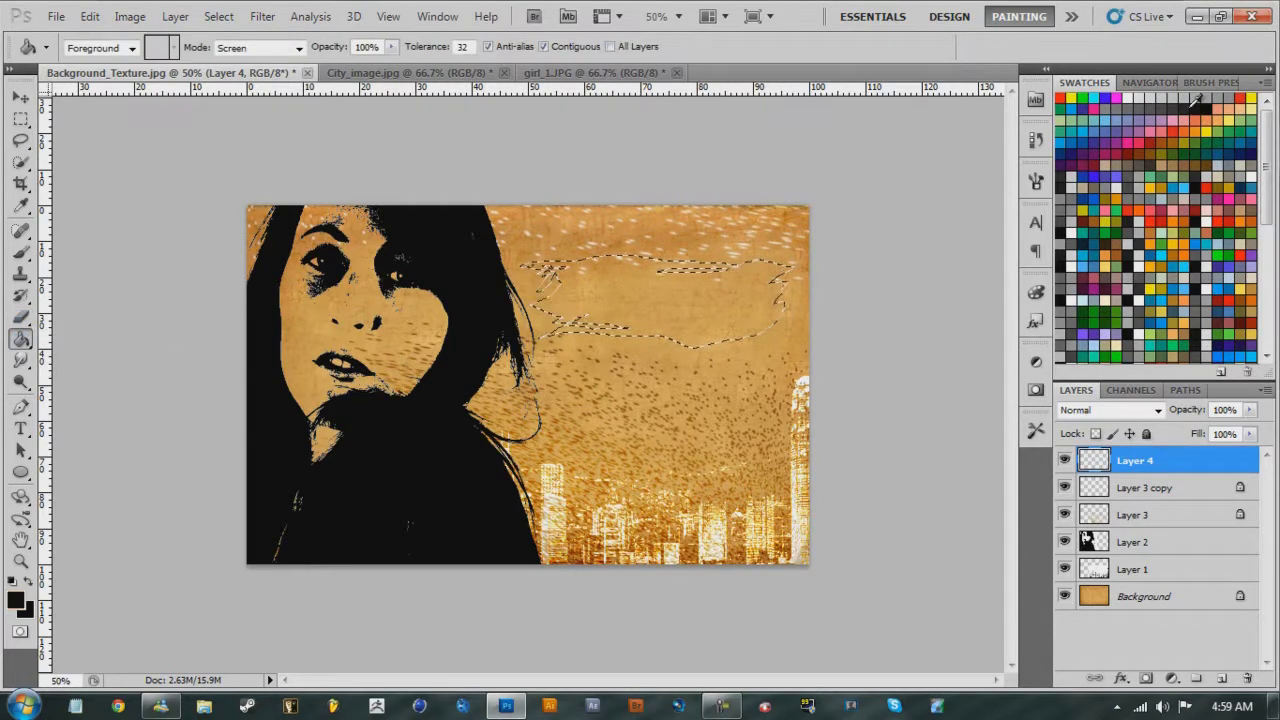
left_click(650, 300)
key("ctrl+d")
Step: Give the banner layer a black Multiply drop shadow at 51% opacity, 47° angle, 7 px distance, 22% spread and 9 px size
double_click(1190, 460)
left_click(848, 152)
left_click_drag(1086, 210, 1105, 215)
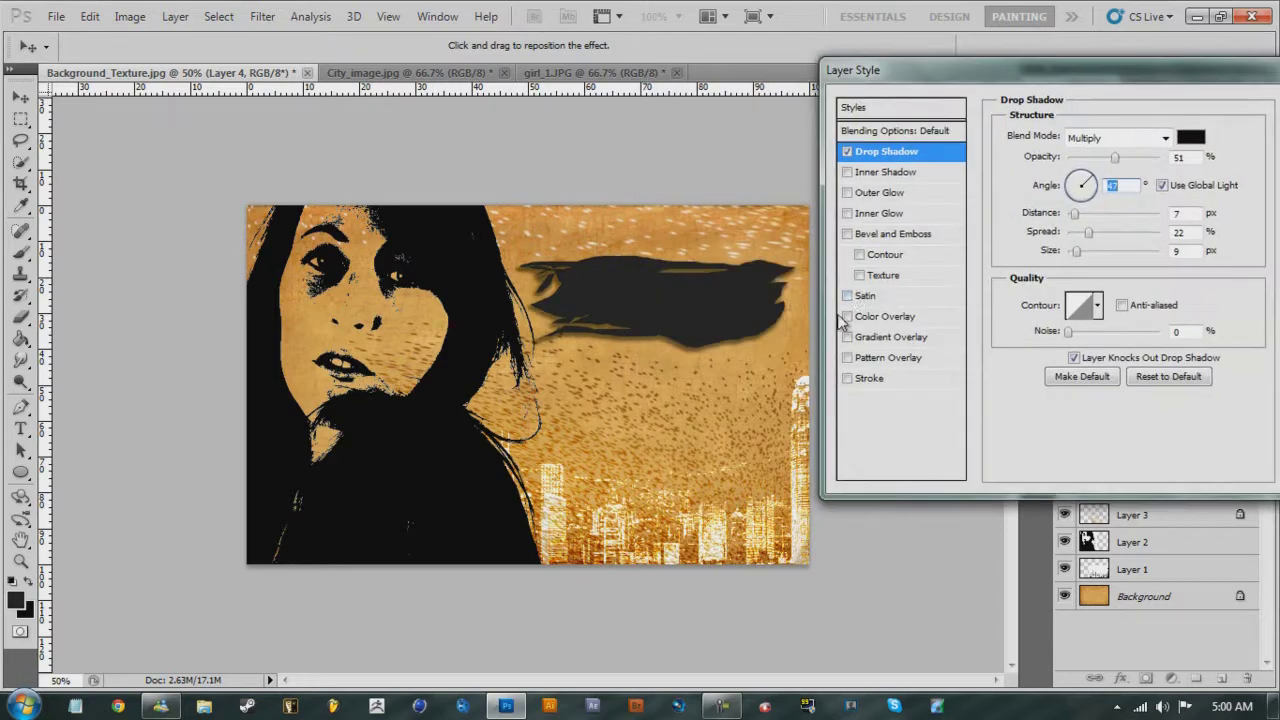
Step: Try a grey Satin effect on the banner at 73% opacity, 27 px distance and 114 px size with a custom contour
left_click(866, 296)
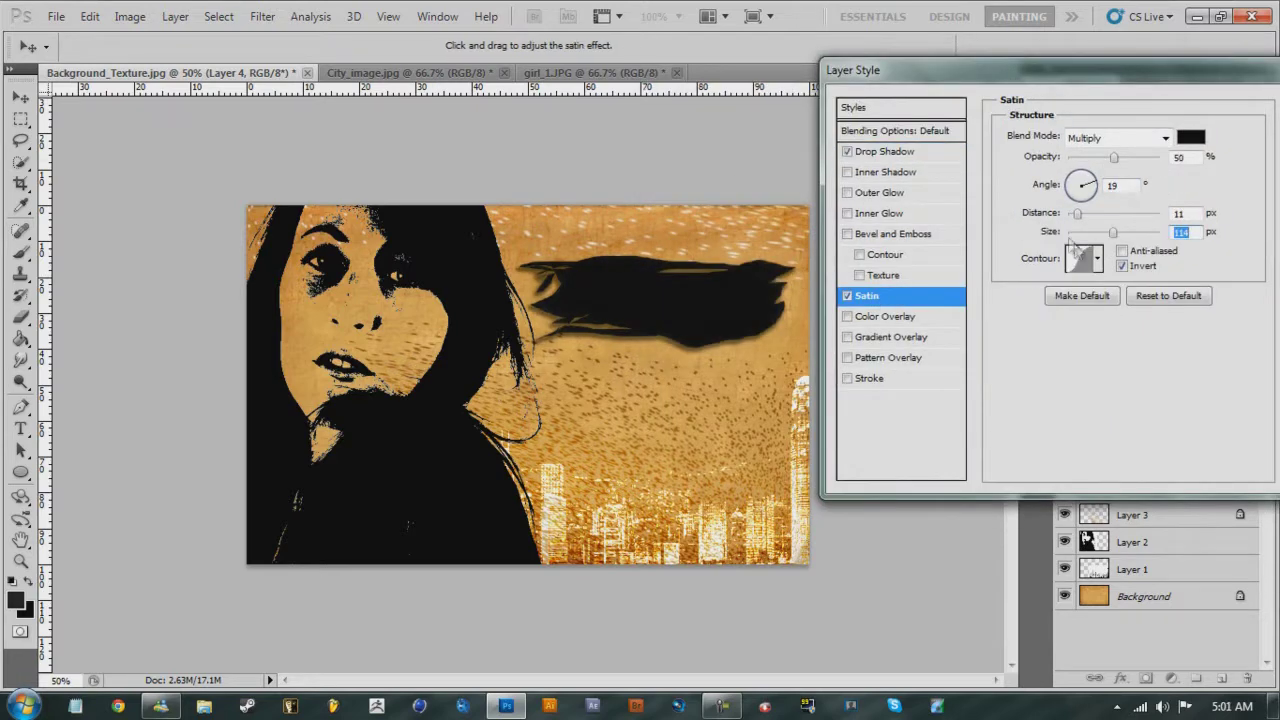
left_click(1190, 137)
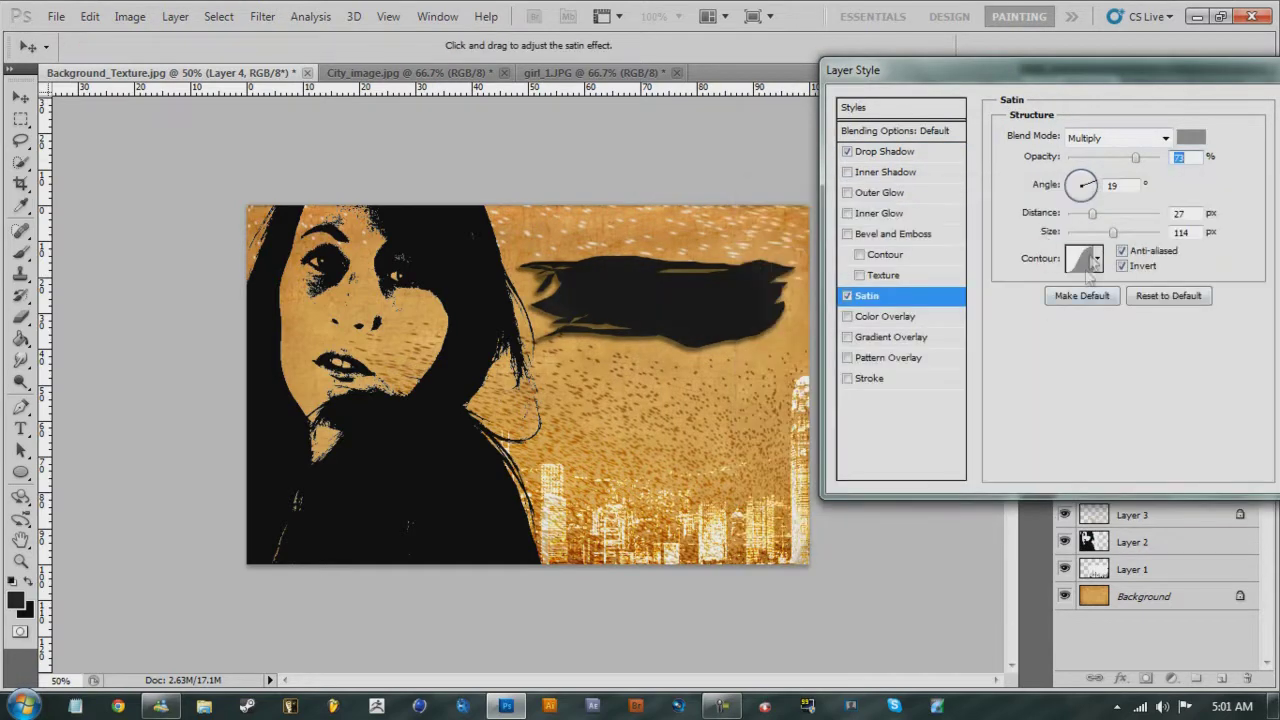
left_click(1084, 258)
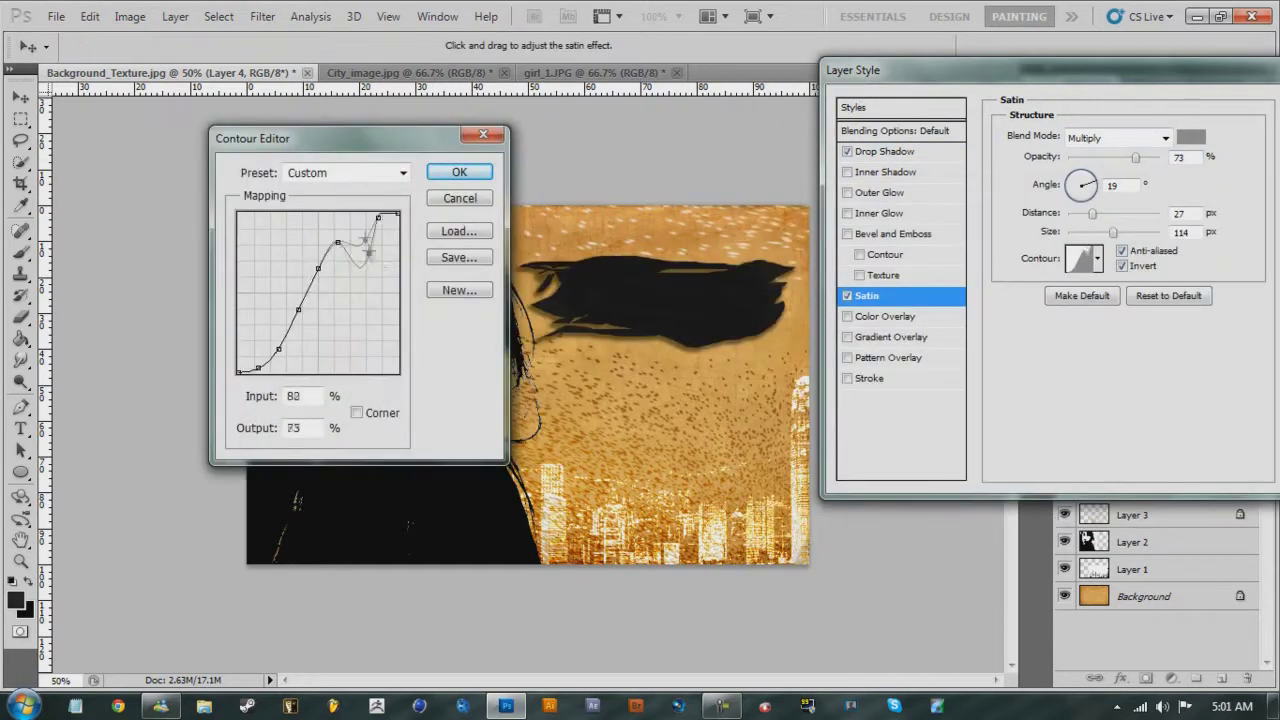
key("Return")
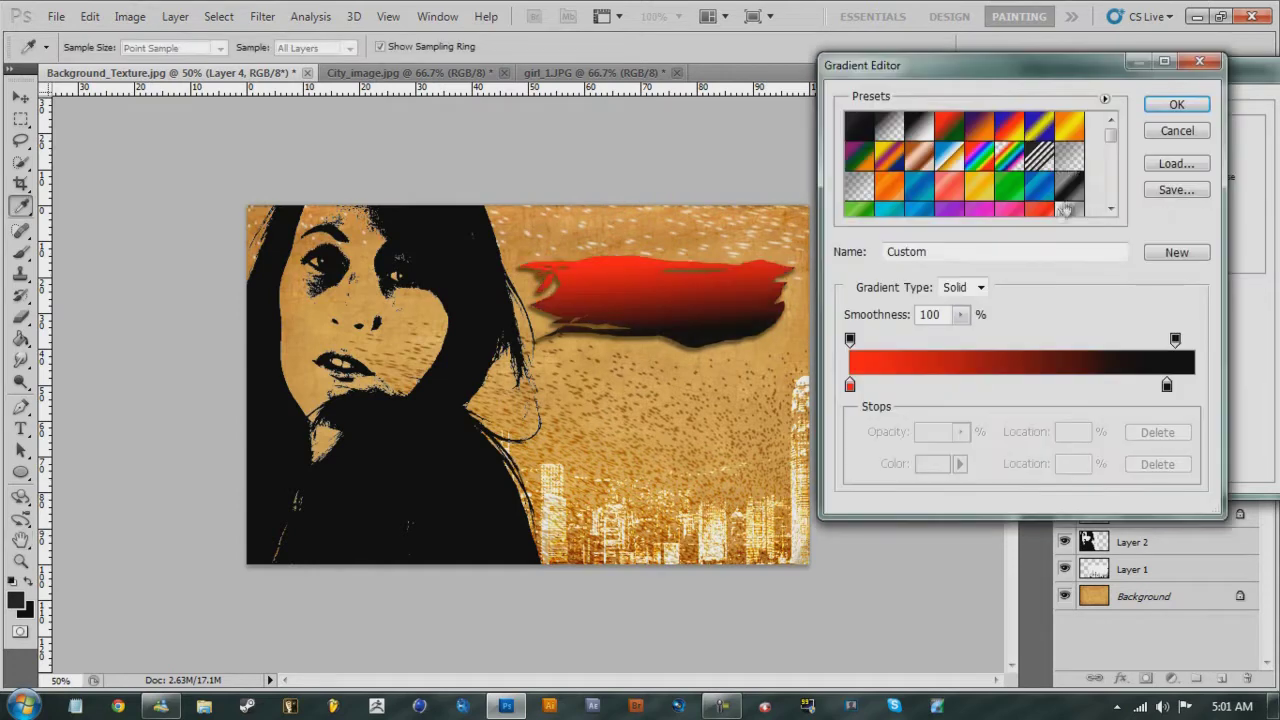
Step: Try different preset gradients as a linear Gradient Overlay on the banner
scroll(934, 206, "up", 2)
scroll(851, 134, "down", 3)
left_click(851, 134)
scroll(949, 177, "down", 1)
left_click(949, 177)
left_click(960, 158)
scroll(960, 158, "up", 2)
left_click(960, 158)
key("Escape")
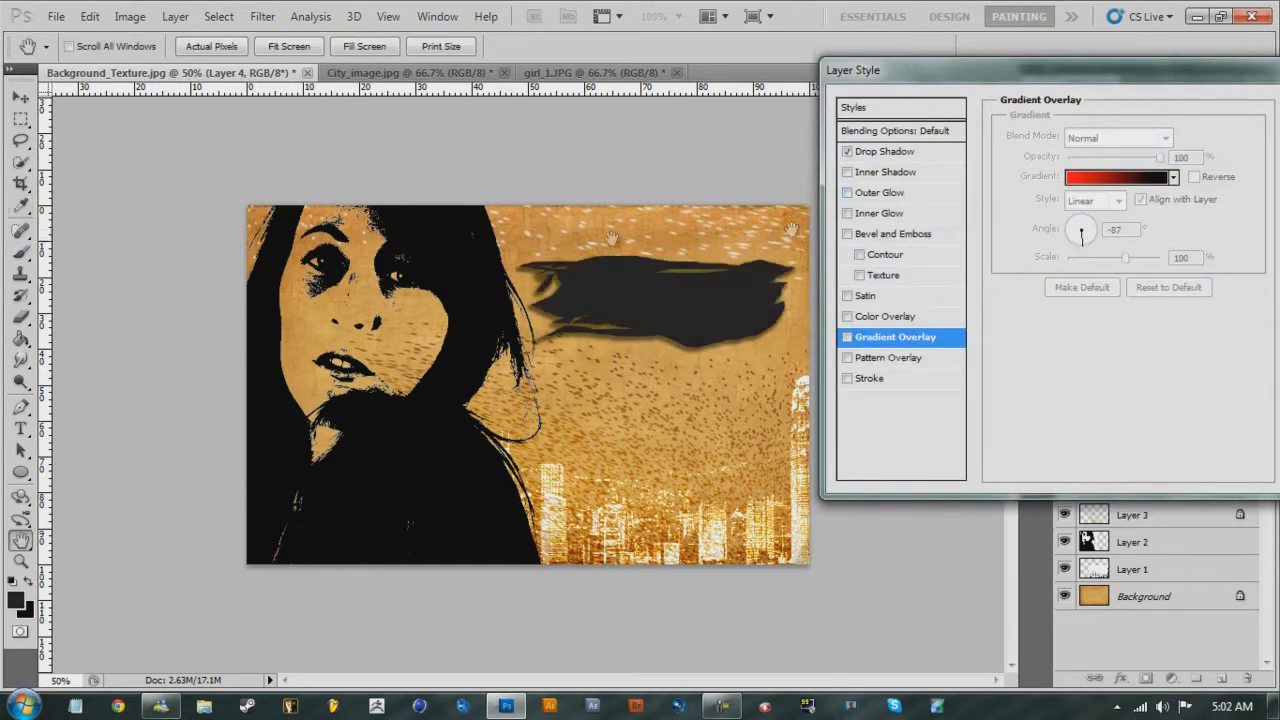
key("Escape")
Step: Recolour the banner's drop shadow orange-brown and set it to Linear Burn, 28% opacity, 15 px distance, 17% spread and 5 px size
key("i")
left_click(619, 356)
double_click(1150, 500)
left_click(974, 139)
key("Escape")
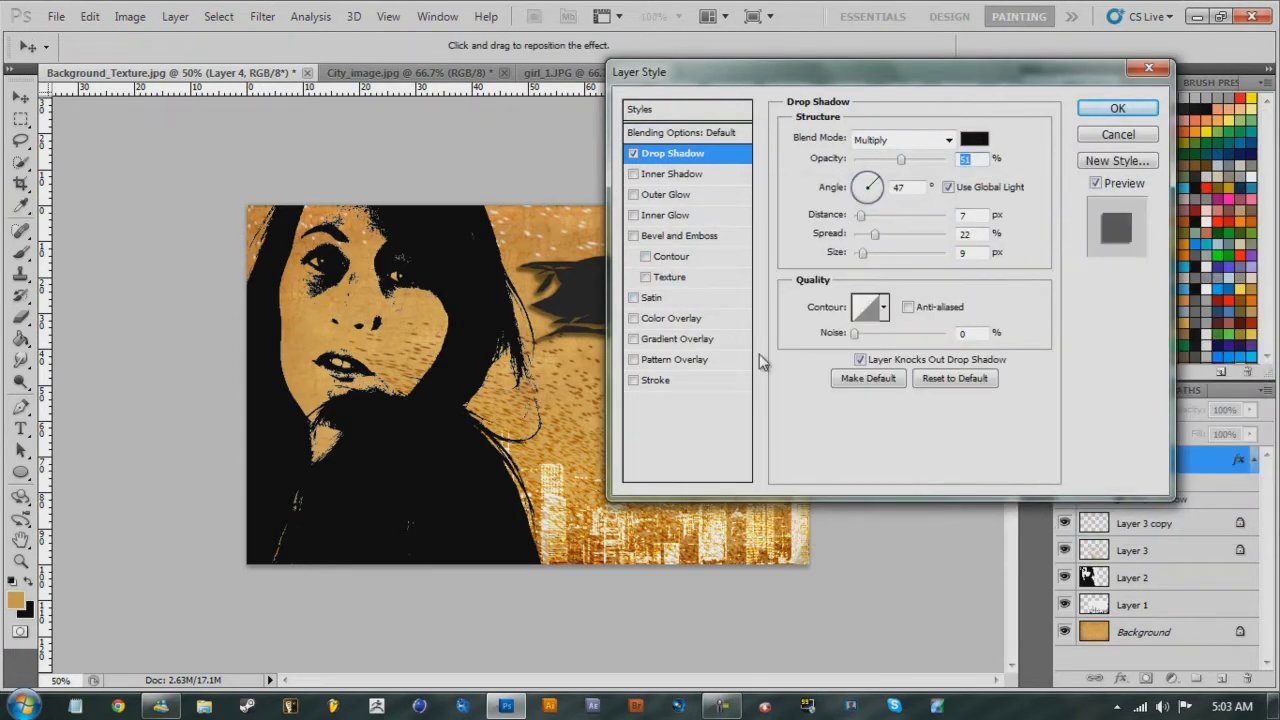
left_click(974, 139)
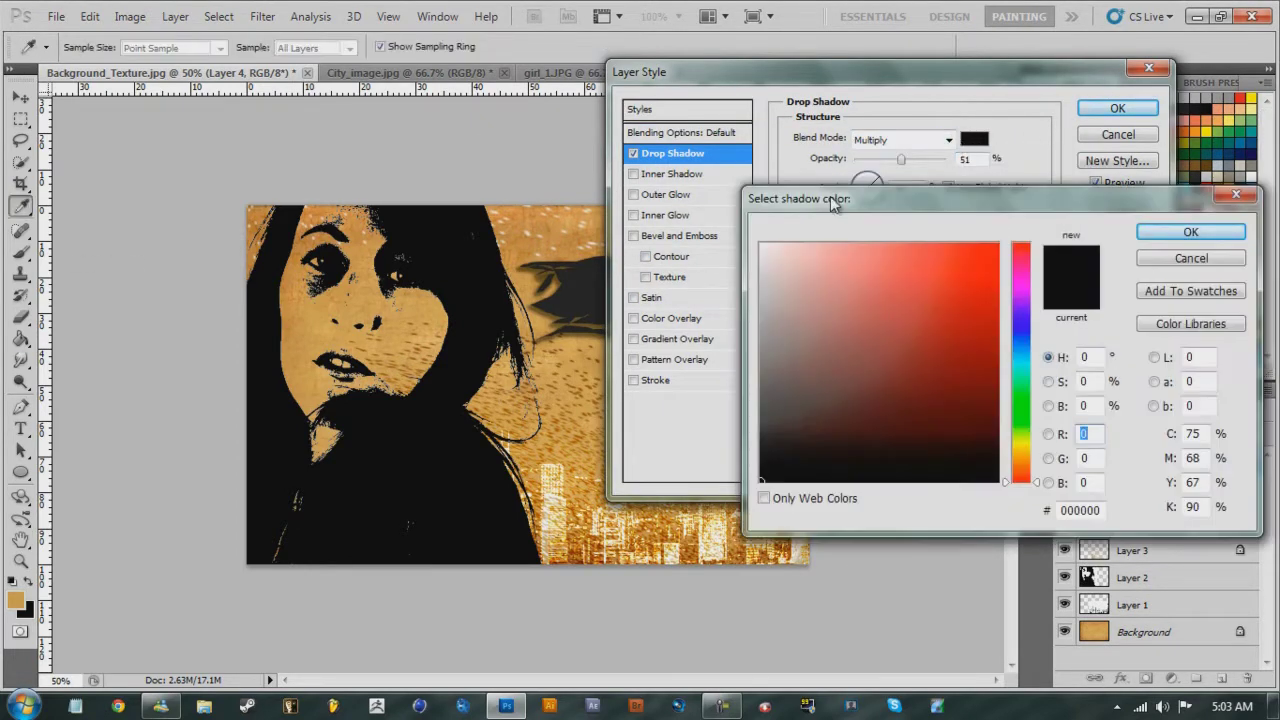
left_click(524, 290)
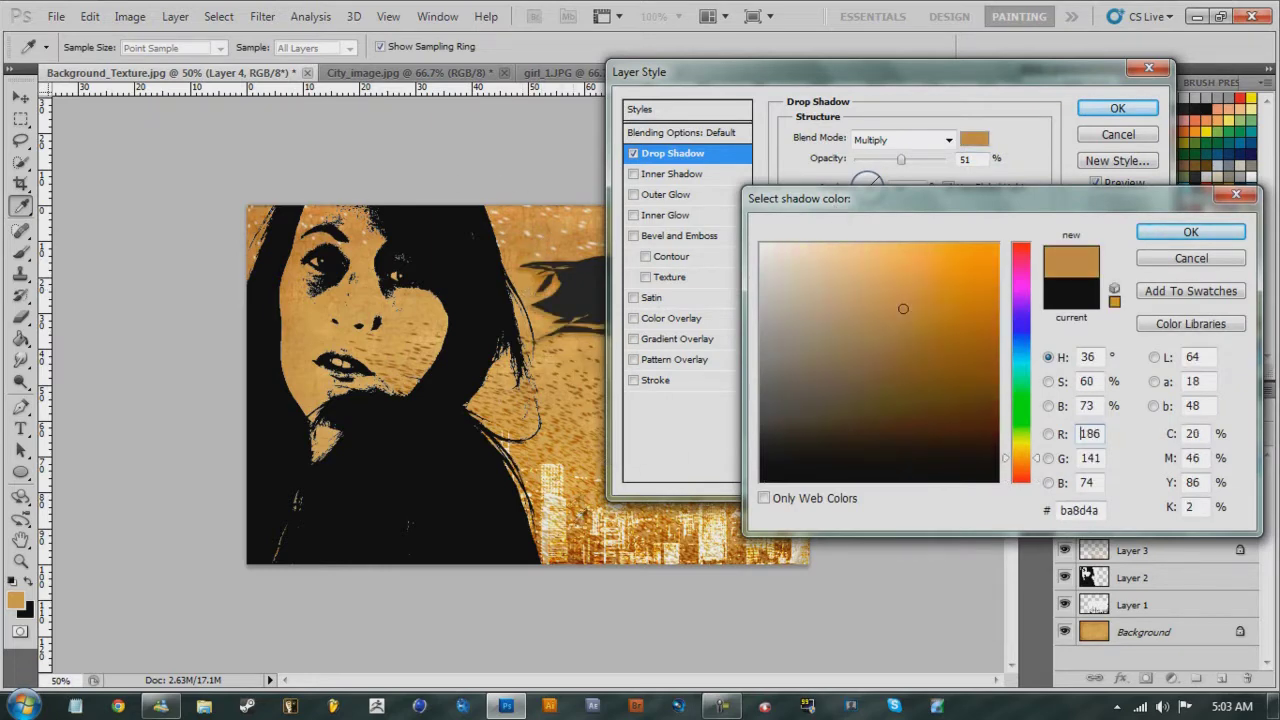
left_click(1190, 232)
left_click_drag(852, 72, 1067, 45)
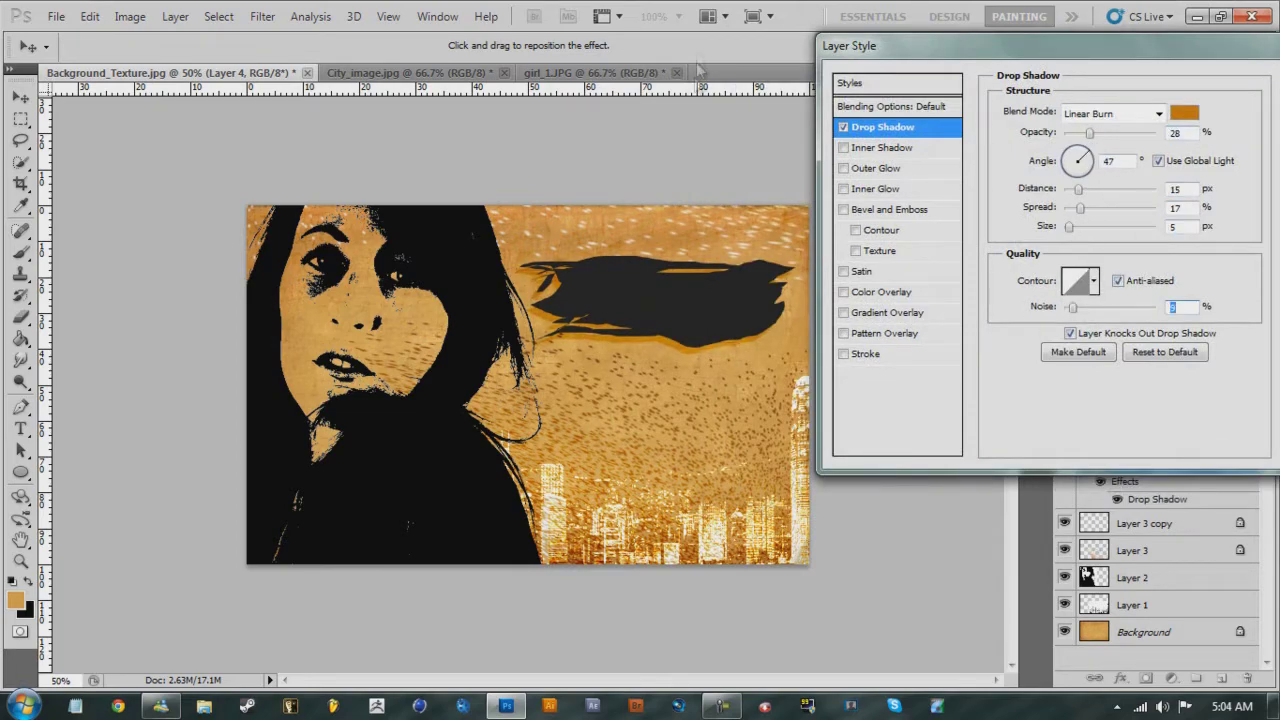
key("Return")
Step: Add the text "Oh Edits" on the dark banner in white Bebas at 8.8 pt
key("ctrl+plus")
key("ctrl+plus")
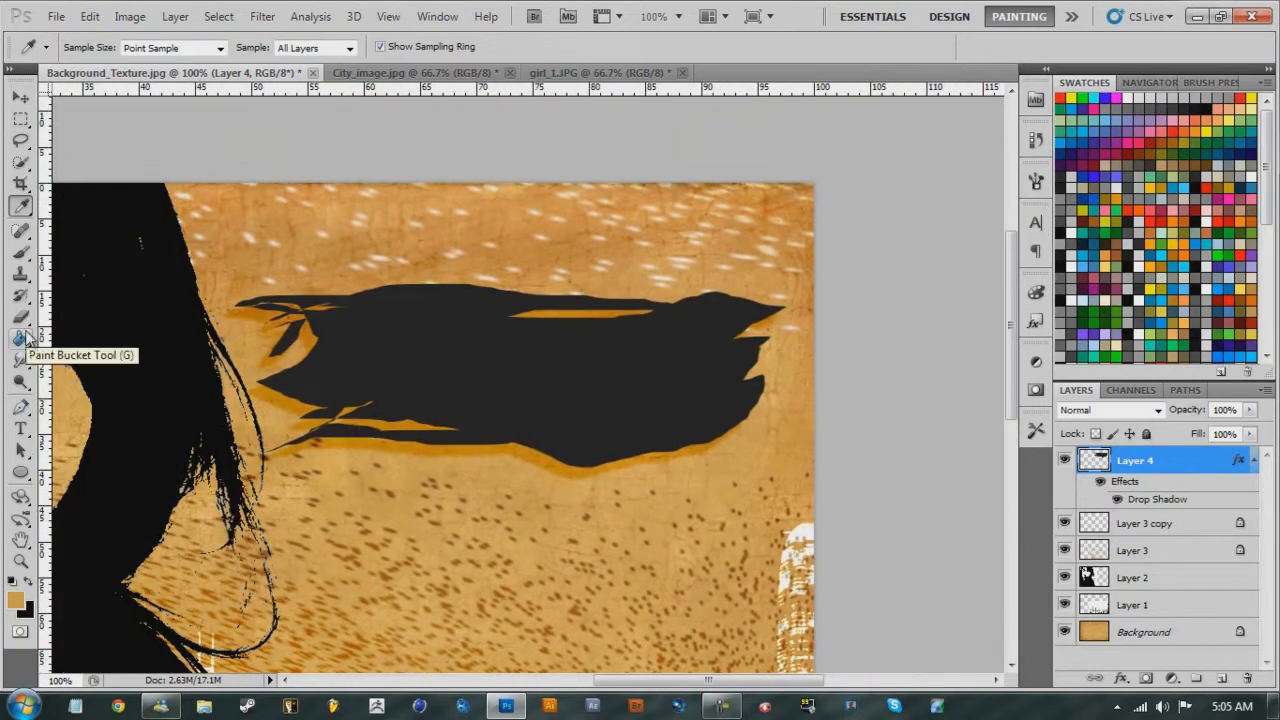
left_click(20, 428)
left_click(340, 362)
type("Oh Edits")
key("ctrl+Return")
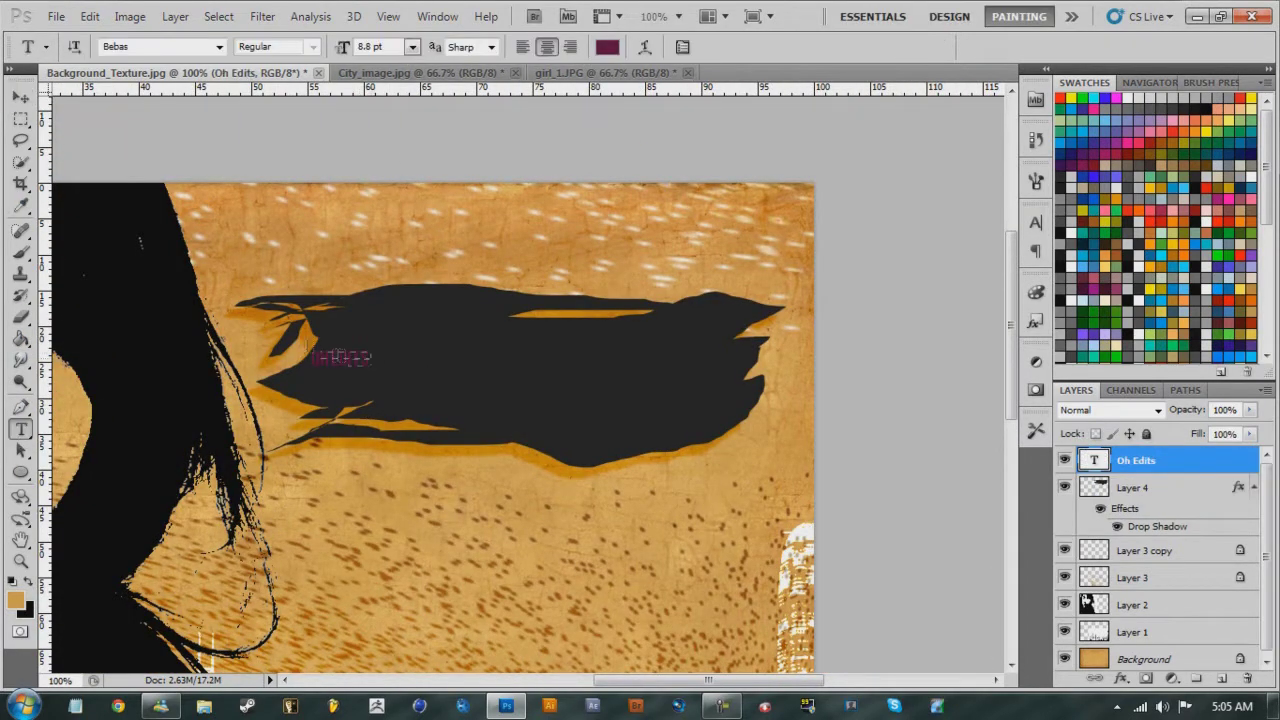
key("ctrl+Return")
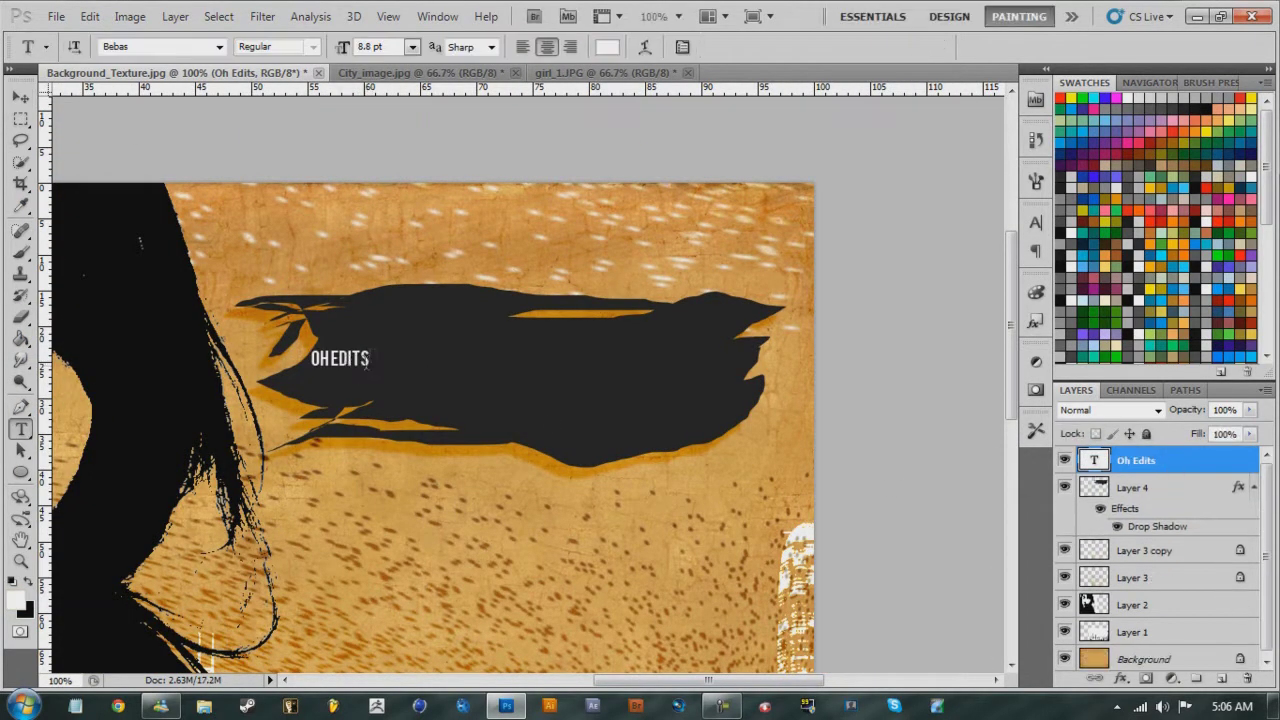
Step: Change the "Oh Edits" text to a script font and enlarge it across the banner
left_click(20, 97)
key("ctrl+t")
left_click_drag(310, 348, 455, 316)
left_click_drag(643, 268, 672, 248)
key("Return")
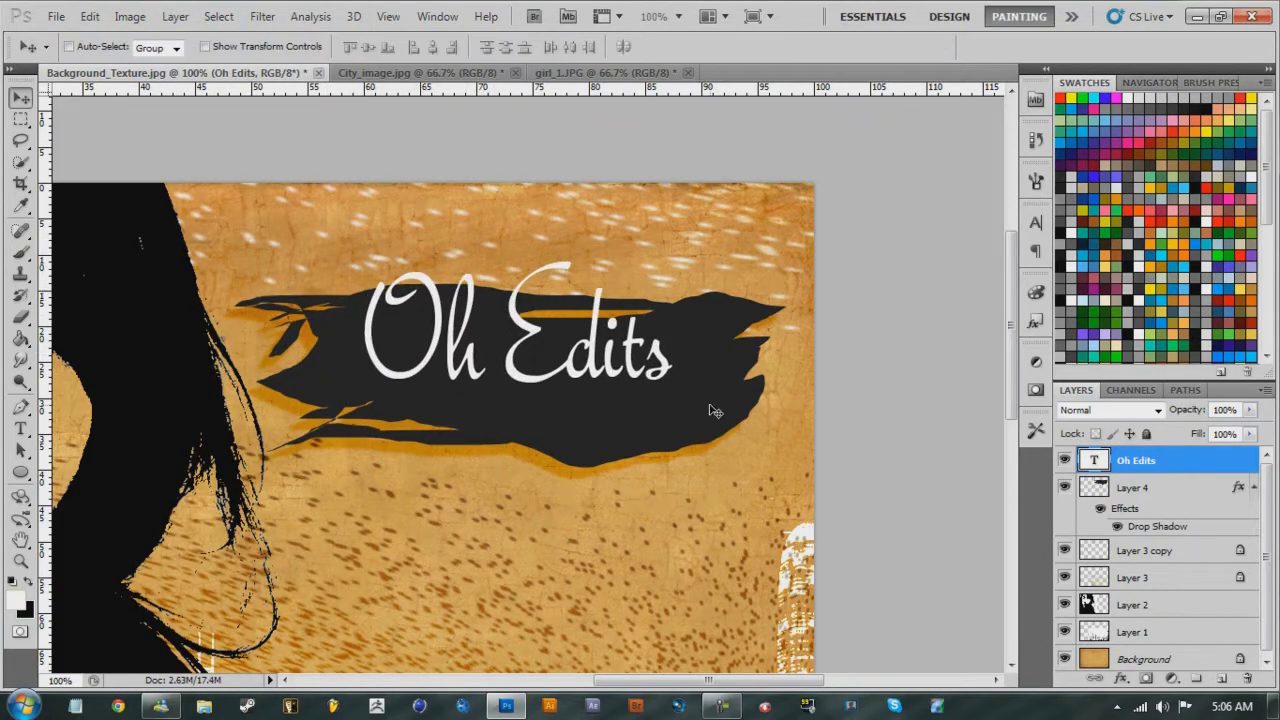
double_click(1183, 461)
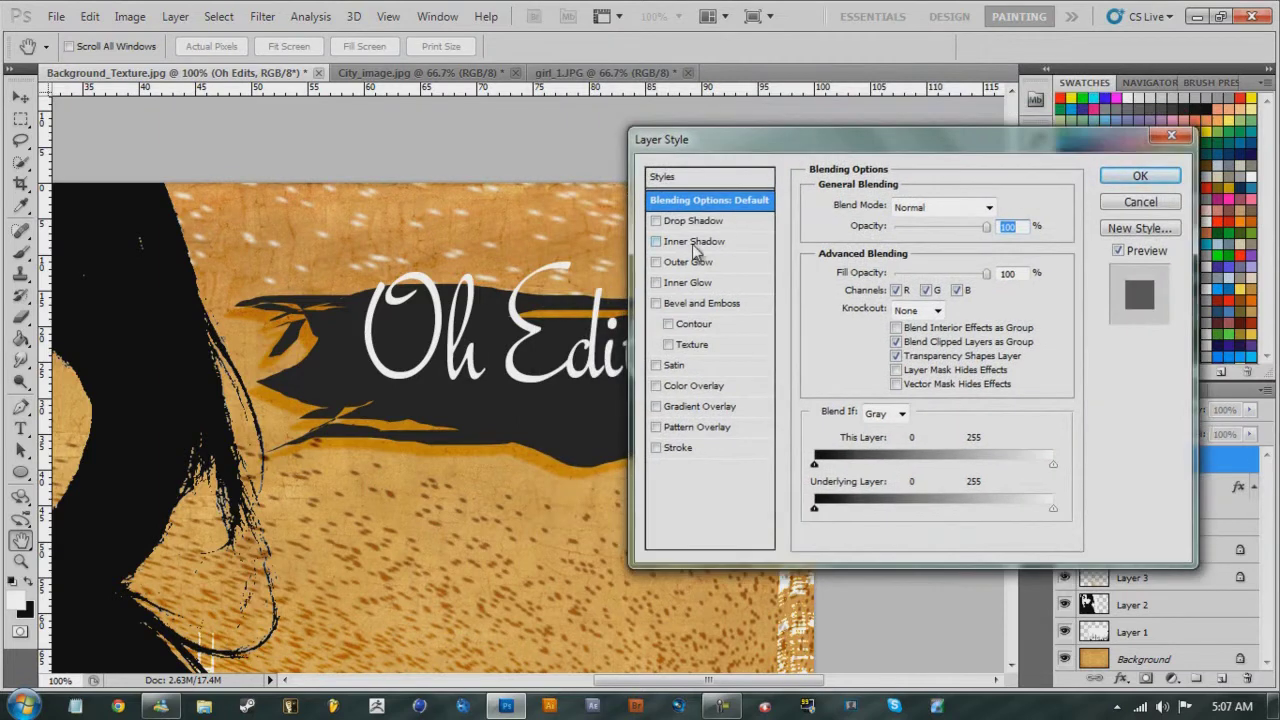
key("Escape")
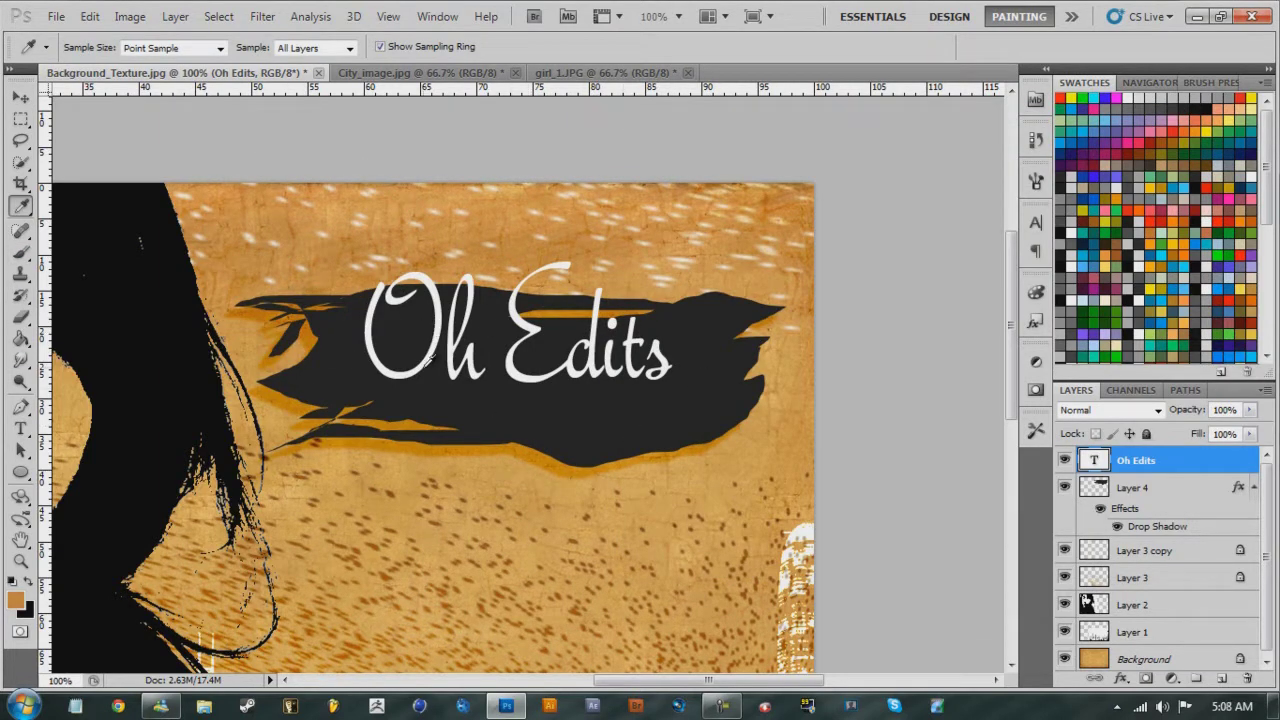
Step: Fill the "Oh Edits" text with the orange-brown foreground colour and add a drop shadow with 8 px distance and increased spread and size
key("alt+BackSpace")
double_click(1215, 465)
left_click(790, 192)
left_click_drag(985, 258, 992, 222)
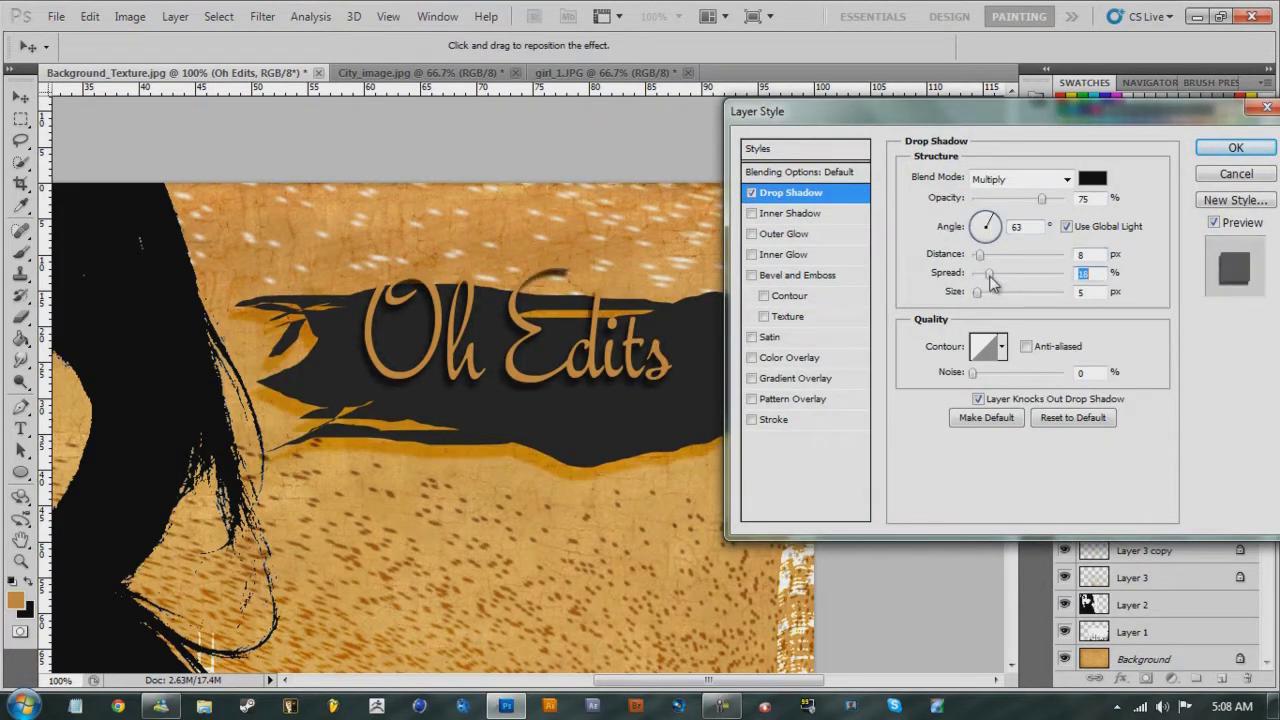
left_click_drag(990, 280, 987, 280)
left_click_drag(977, 292, 985, 298)
key("Return")
key("v")
key("ctrl+t")
key("Escape")
Step: Save a copy of the poster to the desktop as a PNG named OH
key("ctrl+minus")
key("ctrl+minus")
key("ctrl+shift+s")
left_click(426, 246)
left_click(677, 386)
left_click(686, 583)
type("OH")
left_click(906, 371)
Step: Switch to After Effects, import OH.png from the desktop and create a composition from it
key("super+d")
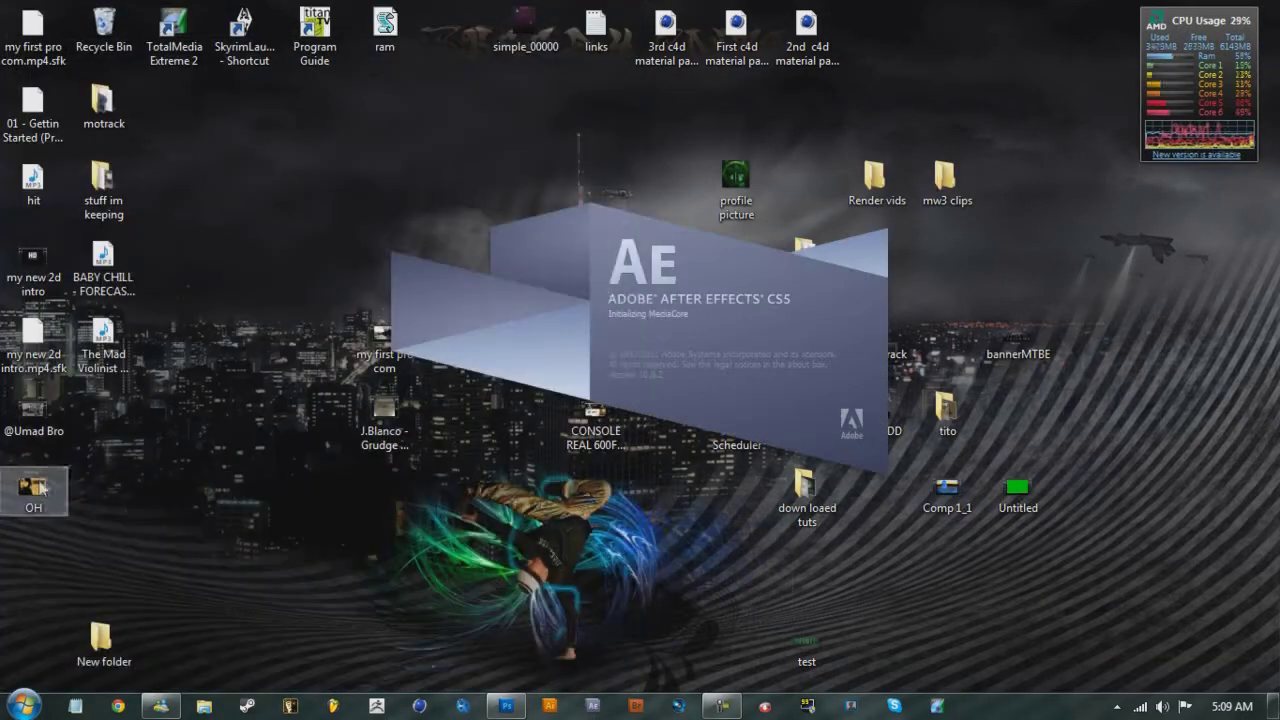
left_click_drag(55, 487, 614, 523)
double_click(977, 19)
left_click_drag(50, 248, 622, 280)
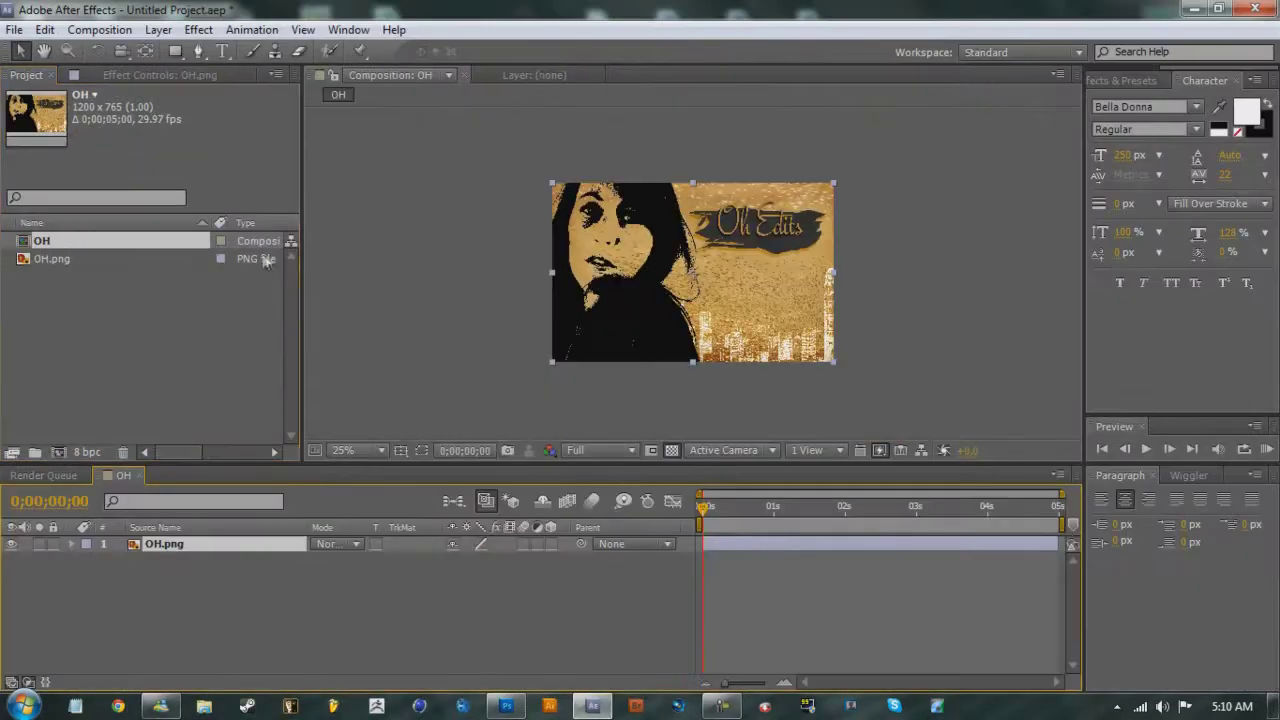
Step: Add an adjustment layer with the Magic Bullet Looks effect and open its look editor
left_click(158, 29)
left_click(520, 160)
left_click(198, 29)
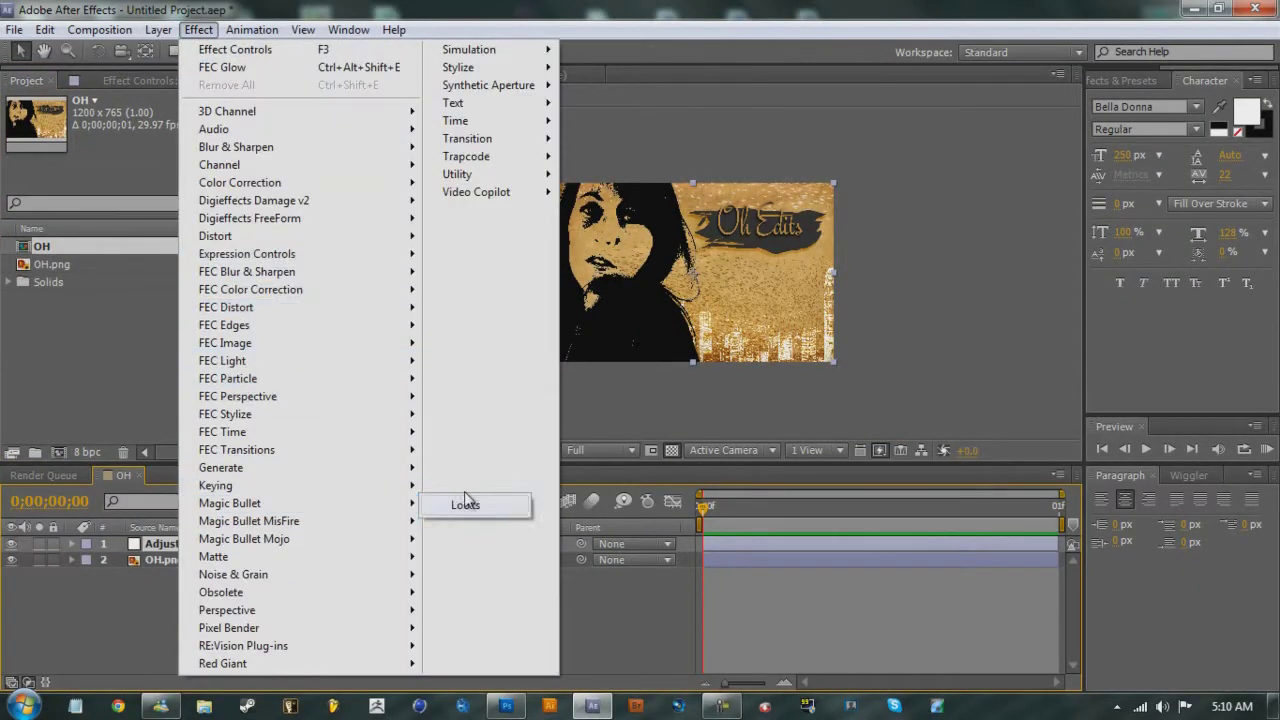
left_click(468, 503)
left_click(63, 160)
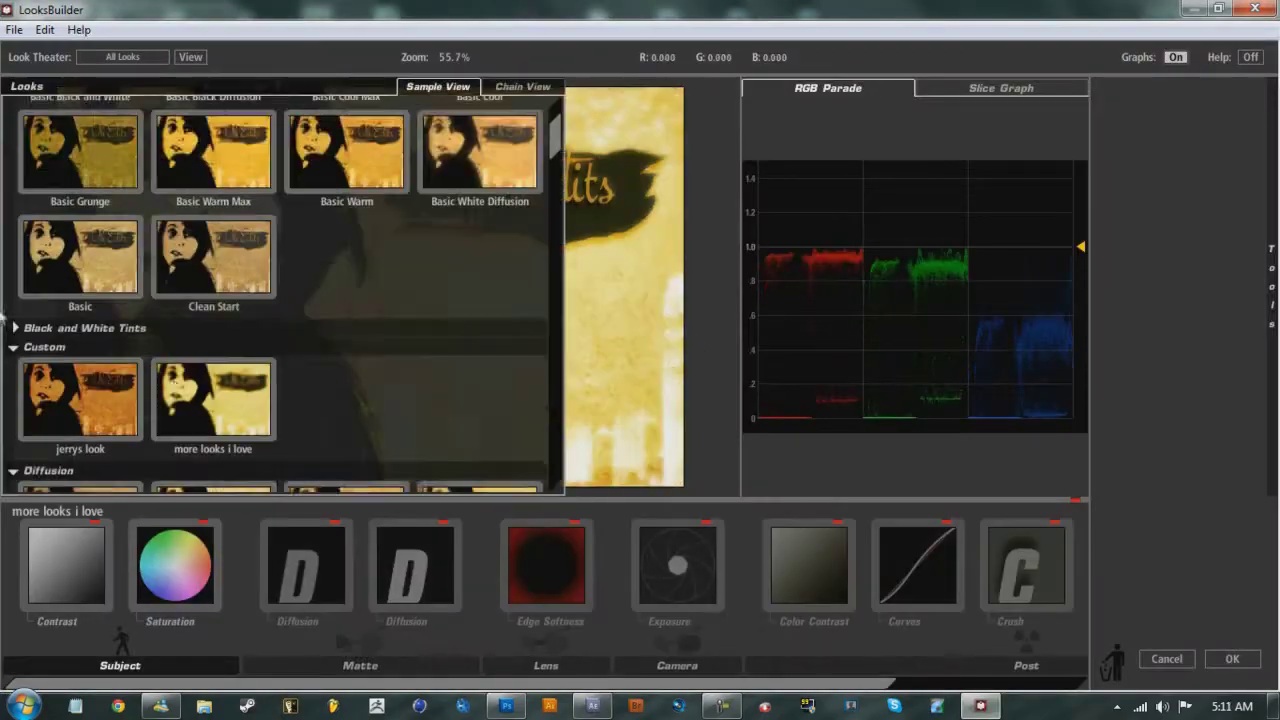
scroll(284, 330, "down", 3)
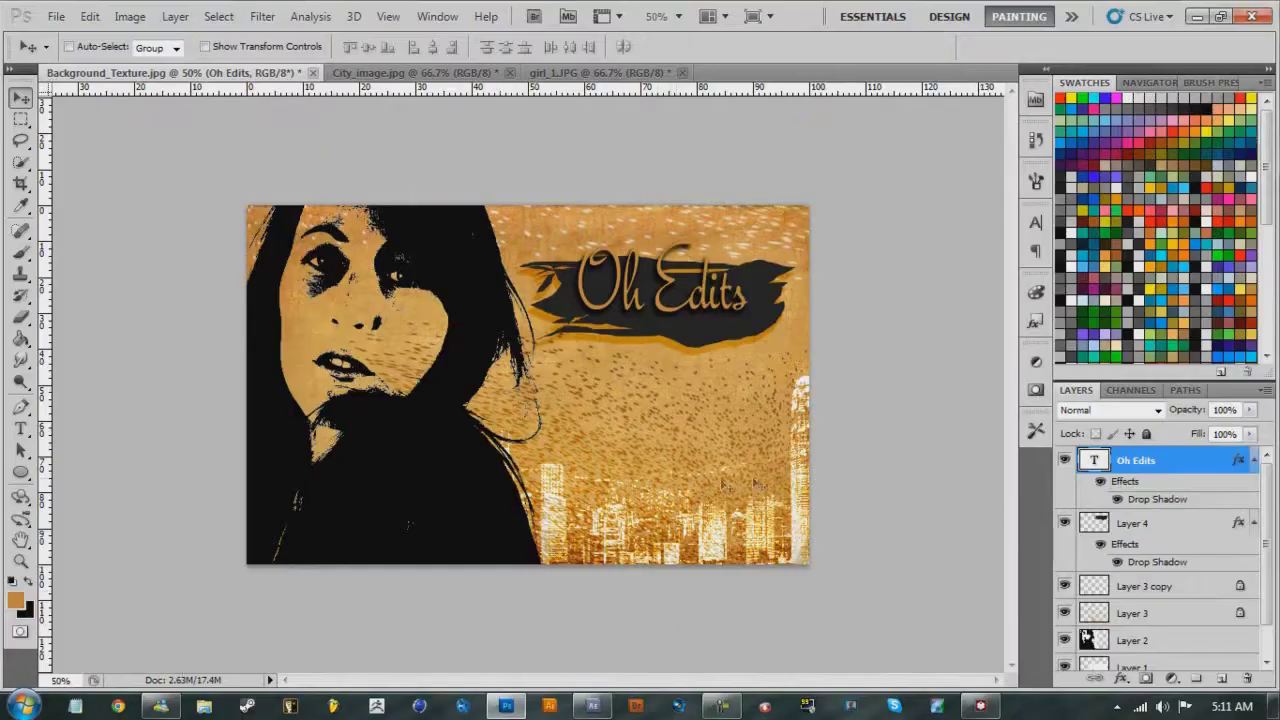
Step: Switch to Photoshop, add an empty layer above the text, and select the banner layer with the Blur tool active
key("ctrl+shift+alt+n")
left_click(21, 360)
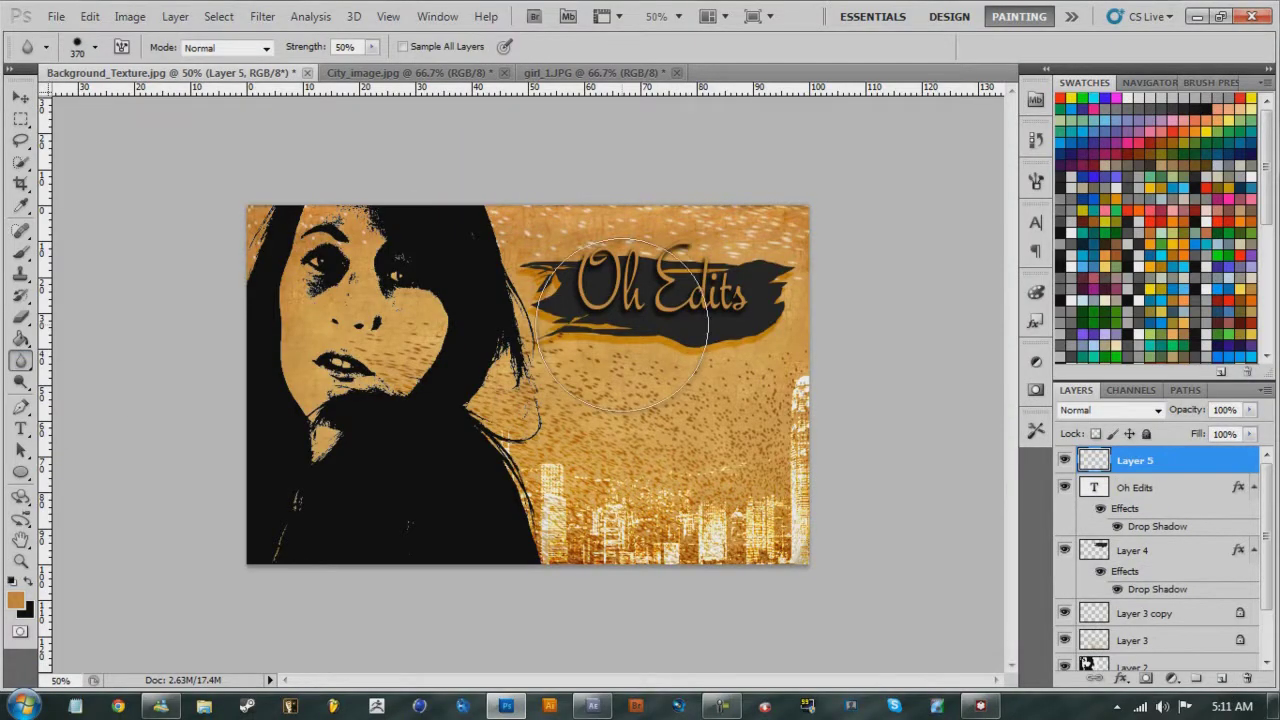
key("alt+bracketleft")
key("alt+bracketleft")
Step: Reapply the last filter to Layer 2, the thresholded girl
left_click(665, 16)
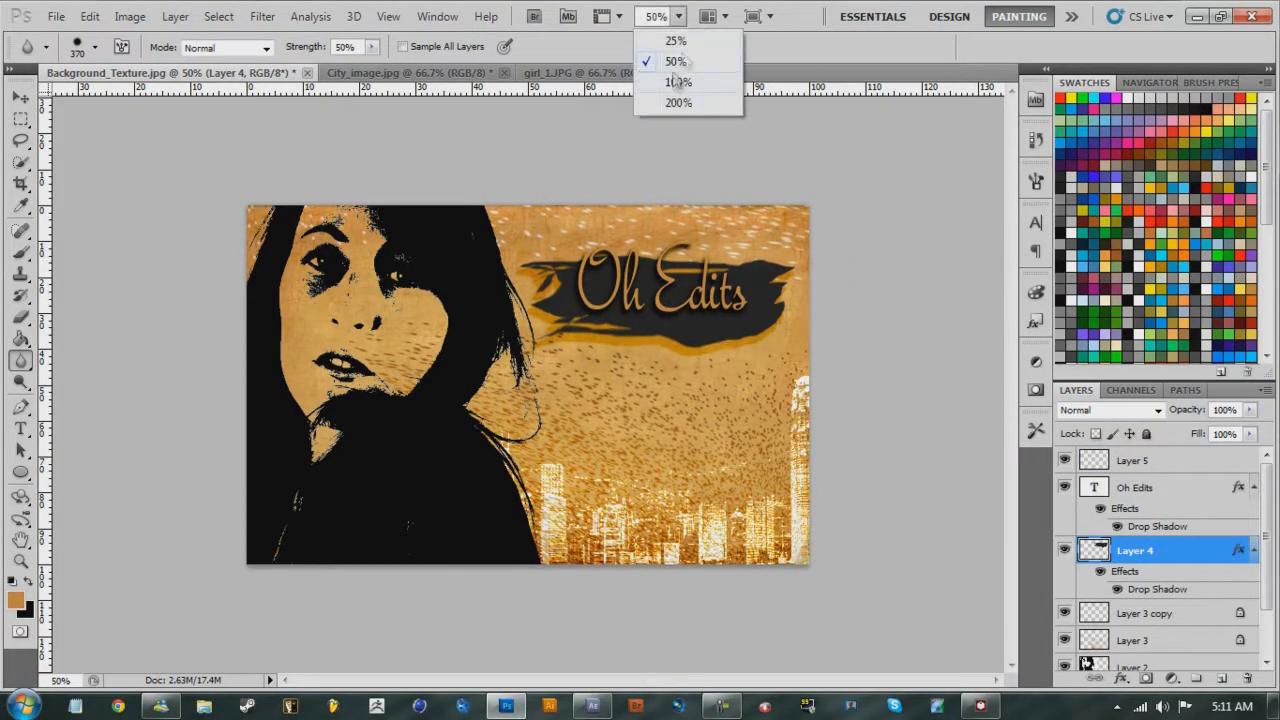
left_click(680, 80)
key("alt+bracketleft")
key("alt+bracketleft")
key("alt+bracketleft")
key("ctrl+f")
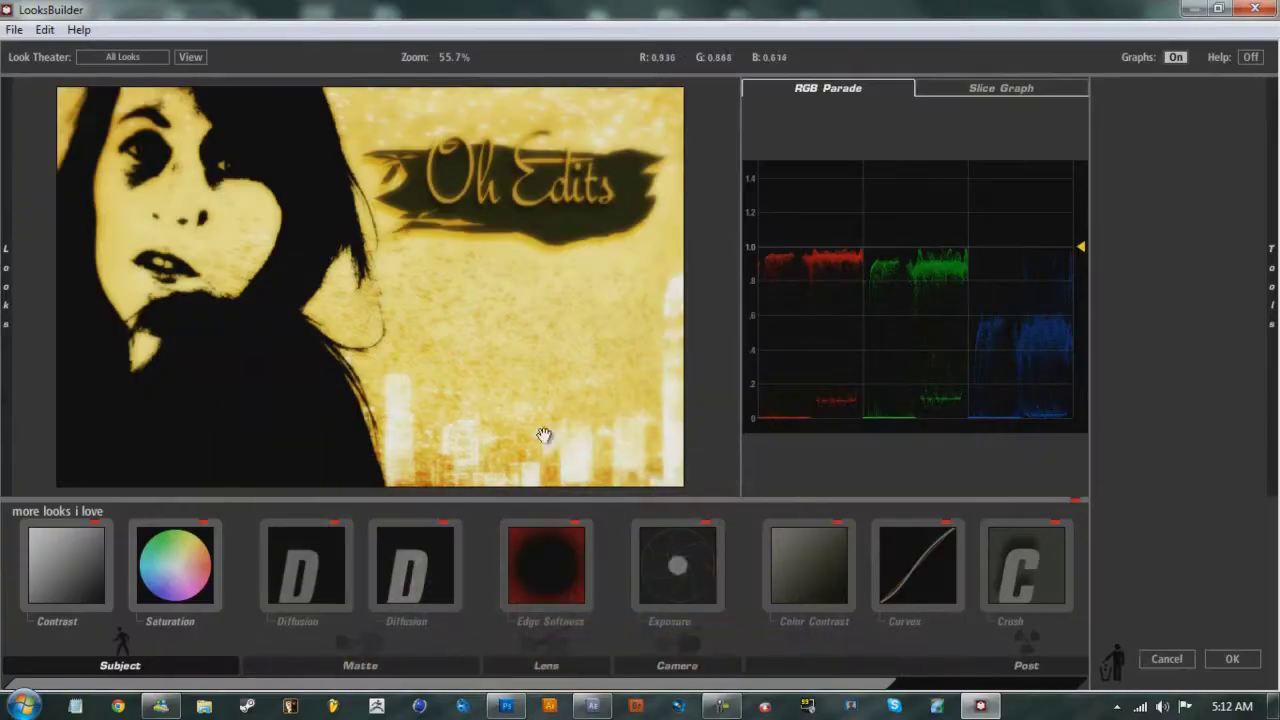
Step: Switch to LooksBuilder and try preset looks such as Echo Blue on the poster
mouse_move(6, 290)
scroll(334, 386, "down", 10)
scroll(416, 345, "up", 15)
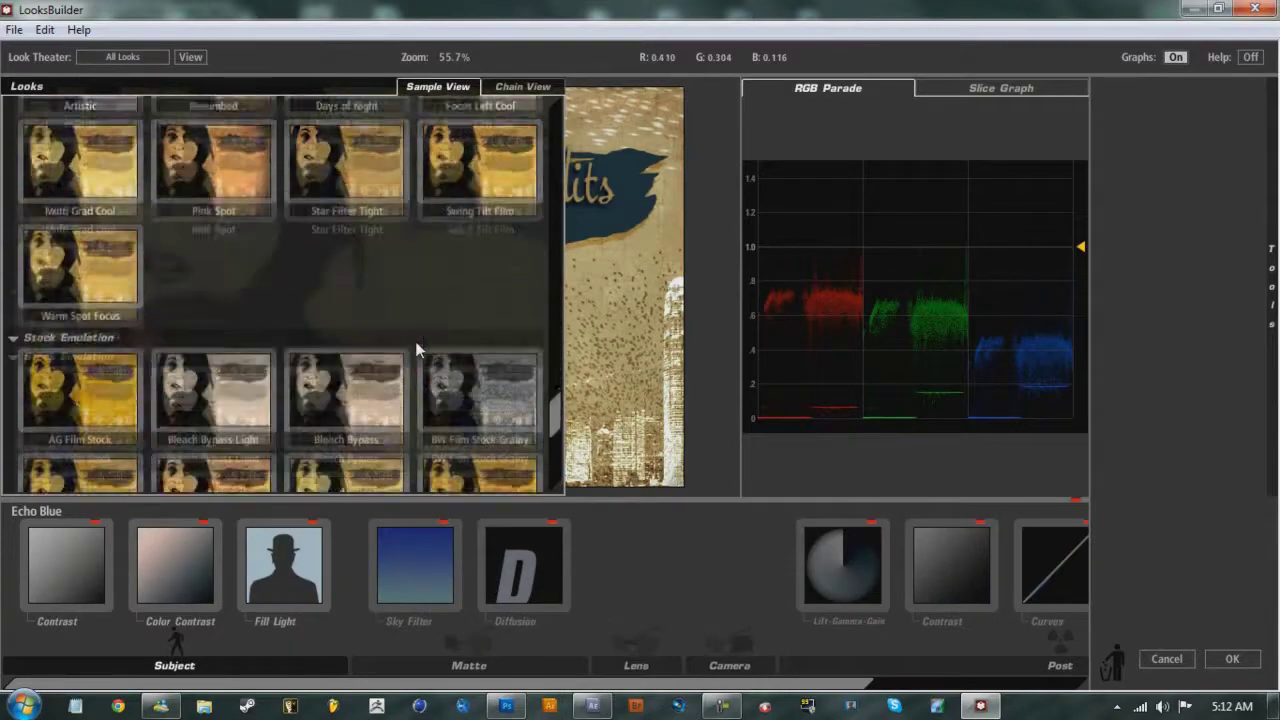
scroll(428, 330, "down", 10)
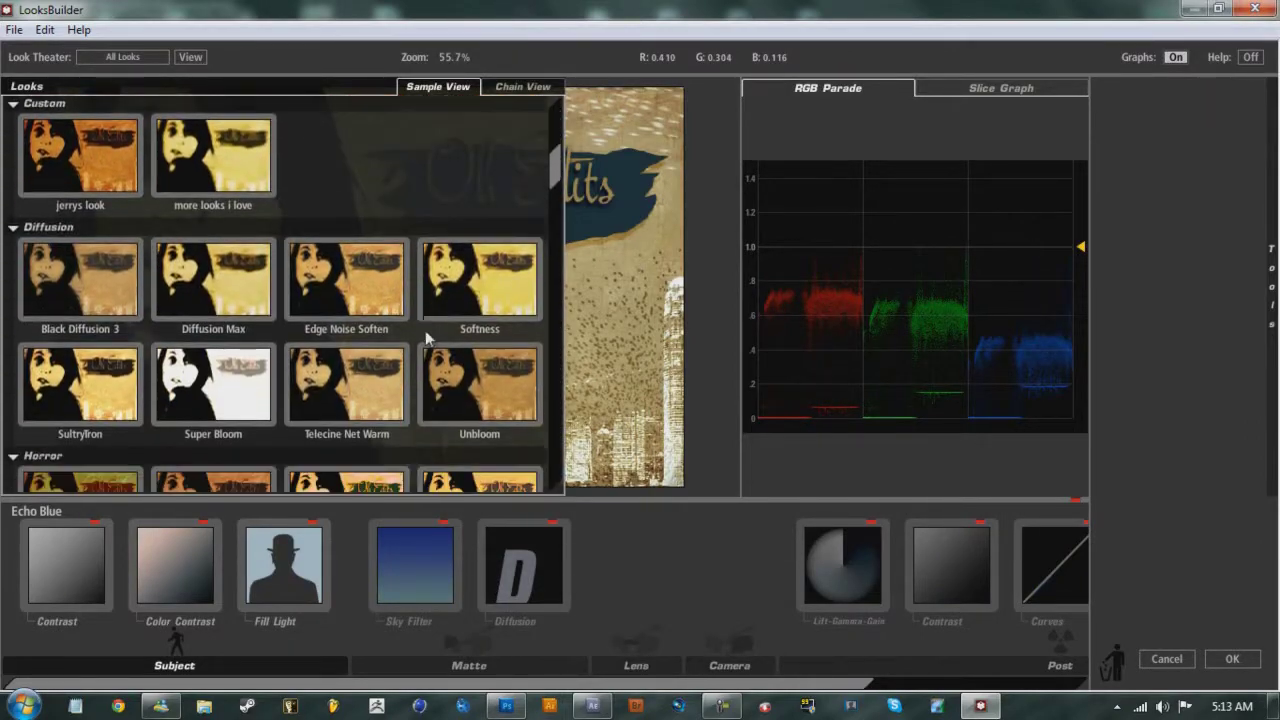
left_click(346, 310)
left_click(394, 565)
left_click(1152, 556)
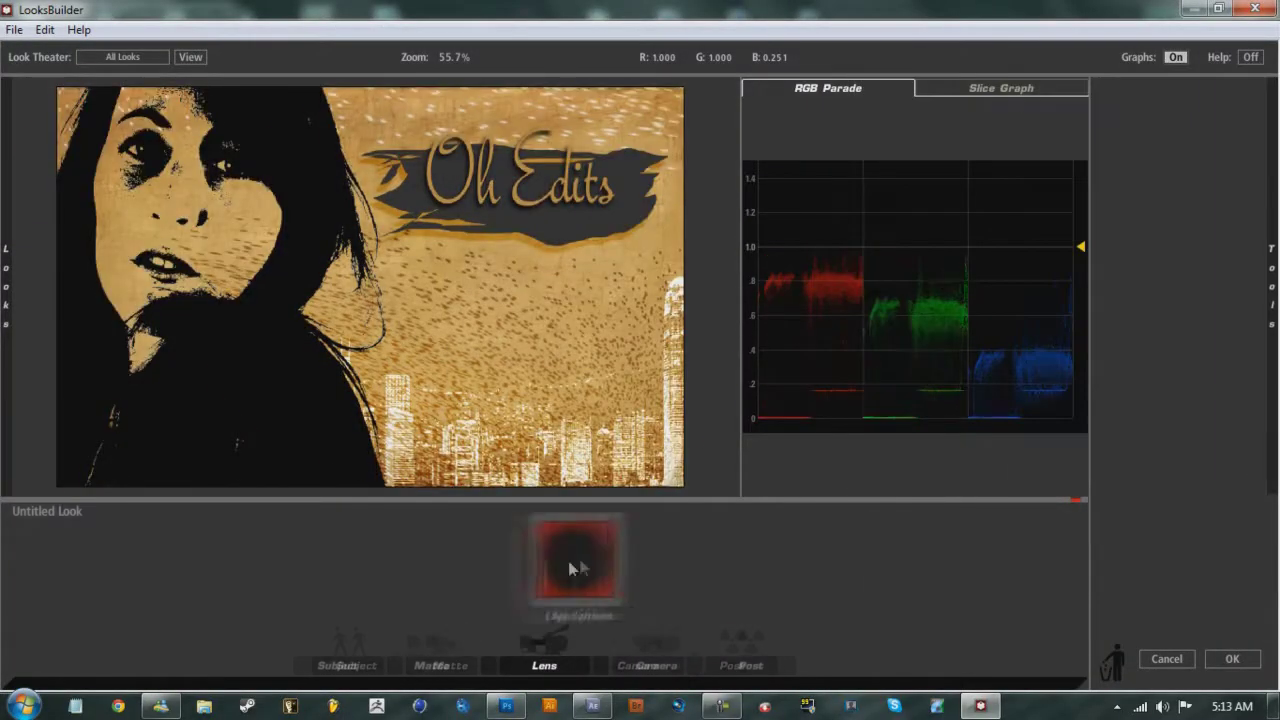
Step: Set the lens Edge Softness to 2.03% blur size, quality 2 and radius 1.412, centred near the middle of the poster
left_click(560, 563)
left_click_drag(1218, 500, 1195, 500)
left_click_drag(503, 185, 605, 148)
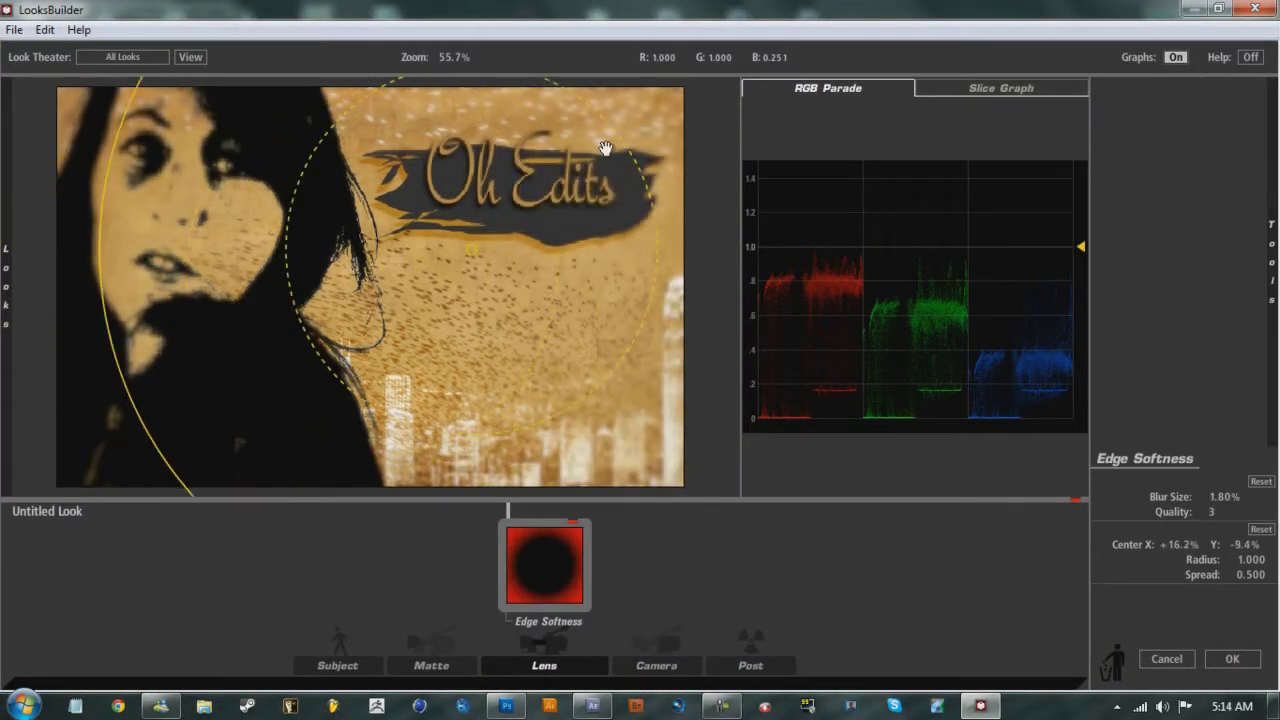
left_click_drag(1212, 497, 1180, 511)
left_click_drag(539, 273, 472, 228)
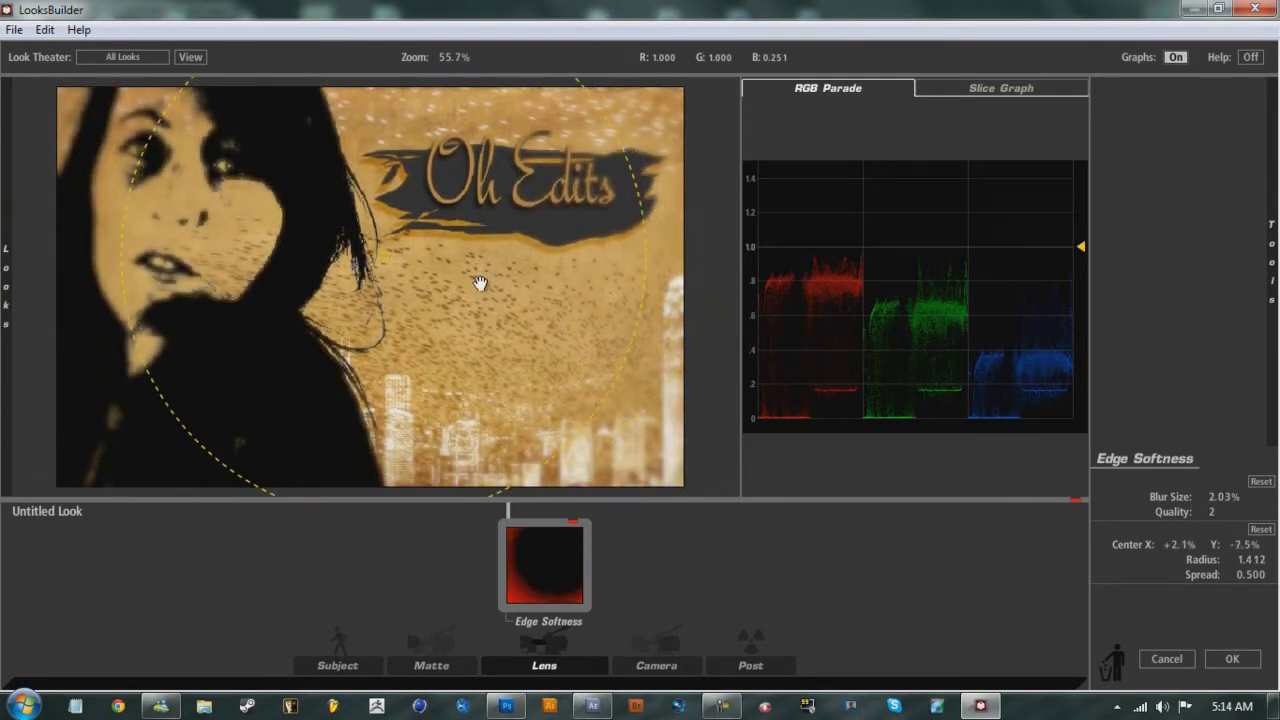
Step: Add a lens Vignette with a very dark grey tint, radius about 0.72 and spread about 0.97
mouse_move(1272, 285)
left_click_drag(914, 277, 1008, 281)
left_click_drag(1111, 277, 565, 576)
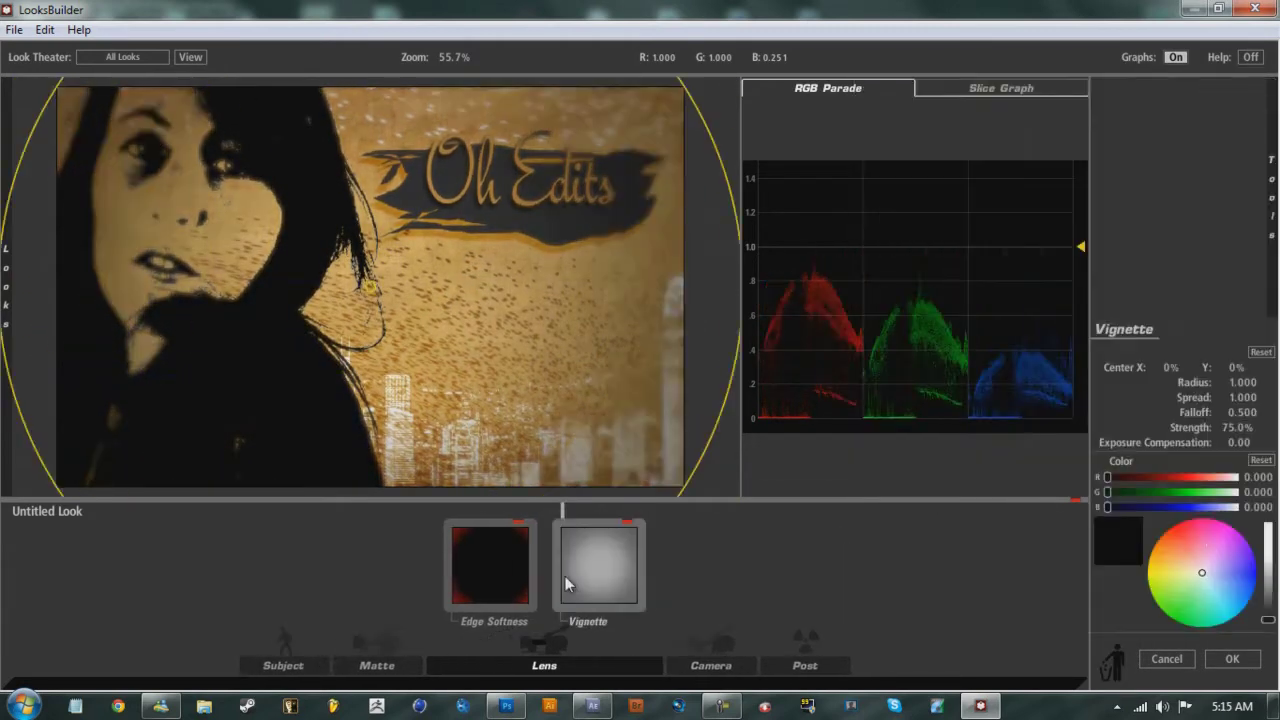
left_click(1158, 560)
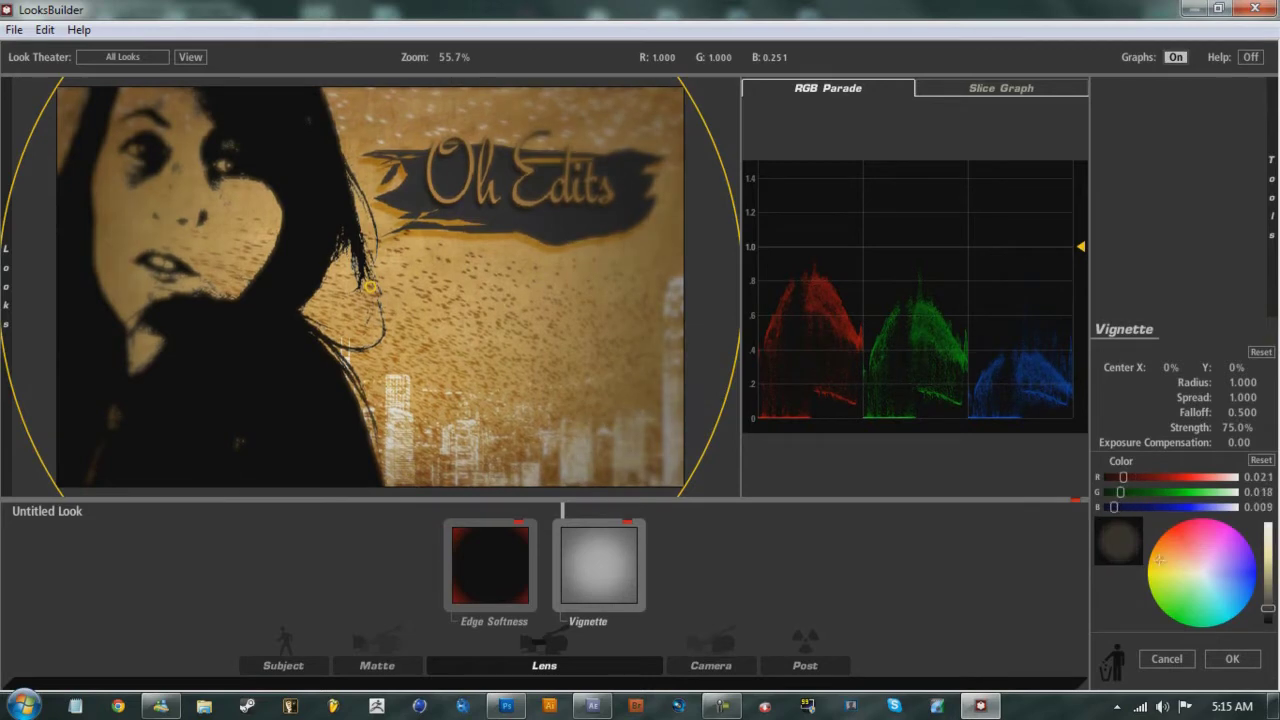
left_click_drag(700, 300, 650, 300)
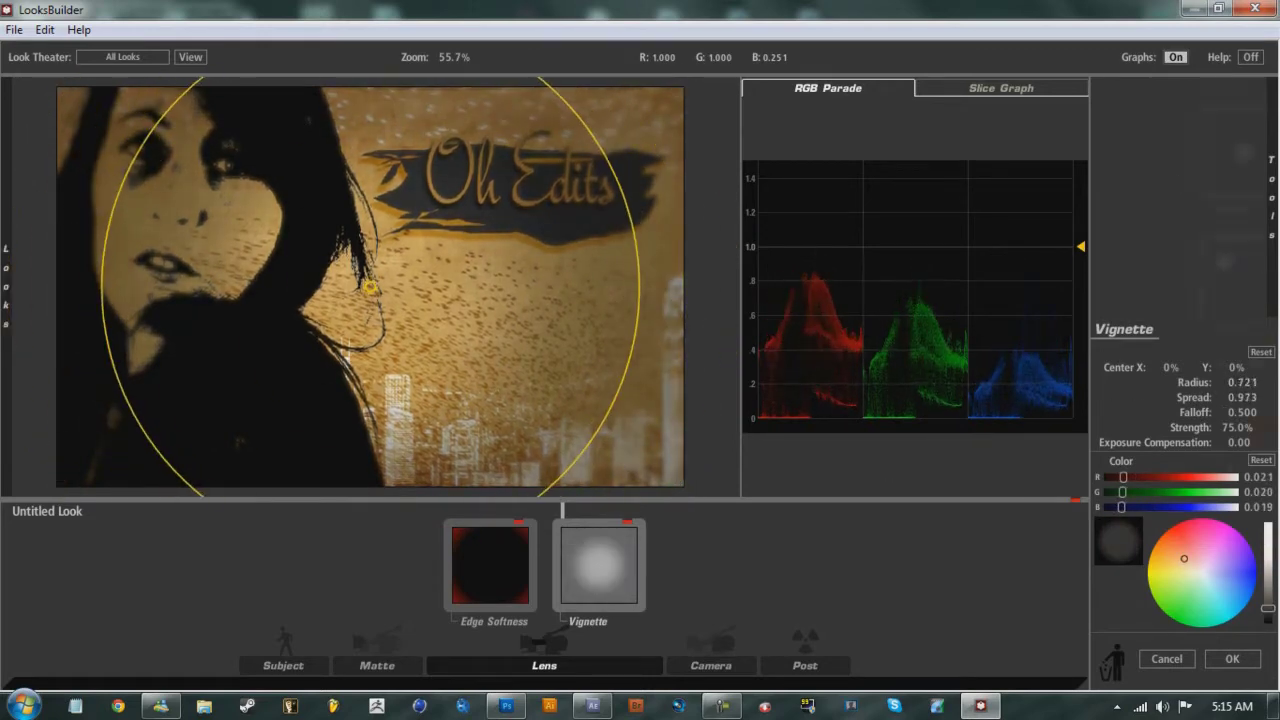
Step: Add a brightening Exposure to the lens stage and shift the vignette's centre toward the "Oh Edits" banner
mouse_move(1272, 285)
left_click_drag(1008, 170, 435, 565)
left_click_drag(1218, 497, 1240, 491)
left_click(673, 590)
left_click_drag(486, 314, 586, 271)
Step: Add a warm Color Filter preset to the matte stage of the look
mouse_move(1272, 285)
left_click(980, 87)
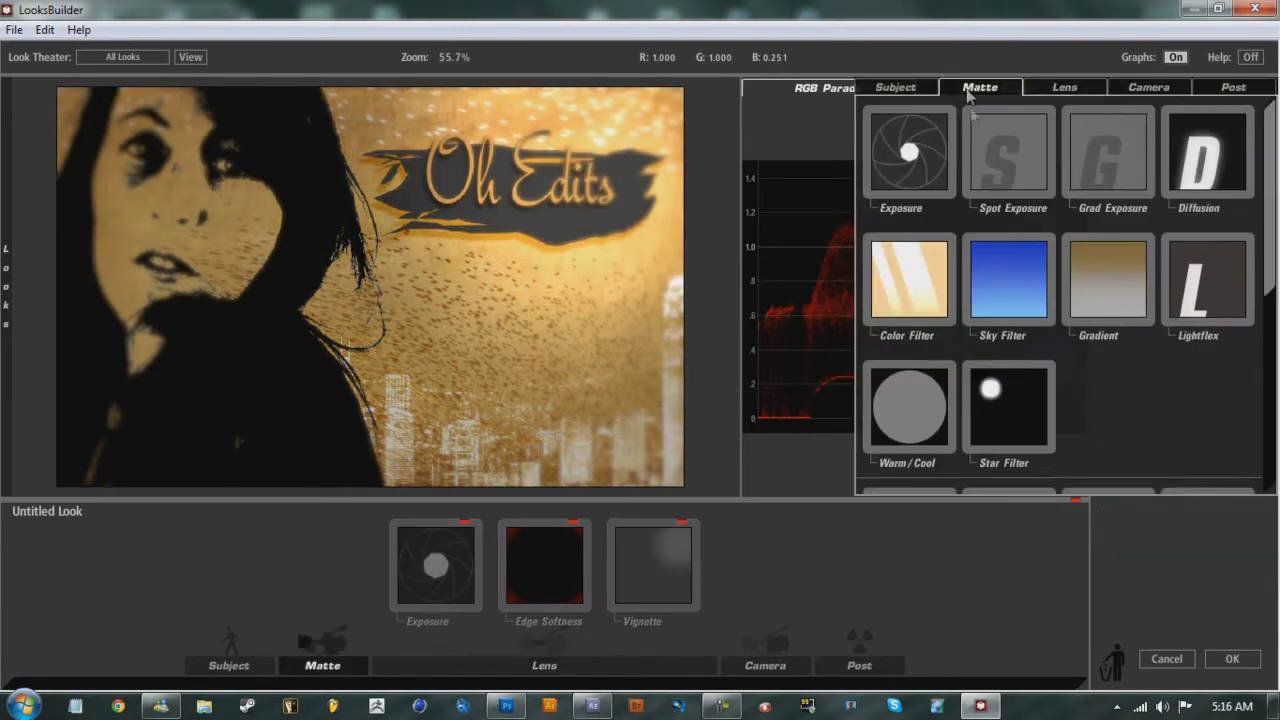
scroll(1060, 300, "down", 5)
left_click_drag(1114, 394, 323, 565)
Step: Add a Star Filter to the matte stage and set its size to about 8.27%
mouse_move(1272, 285)
left_click(1006, 280)
left_click_drag(1276, 330, 1241, 345)
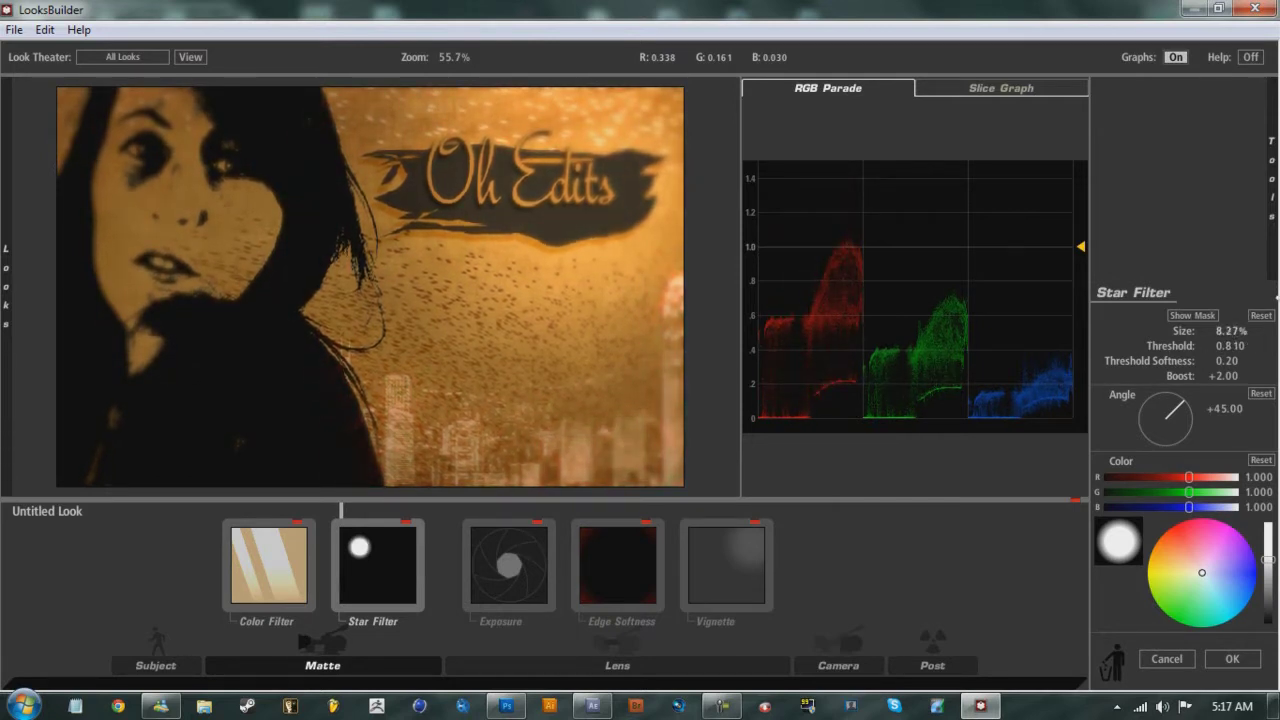
Step: Try a Diffusion filter with adjusted glow in the matte stage and remove it from the look
mouse_move(1272, 300)
left_click_drag(1006, 600, 1100, 500)
left_click(1175, 505)
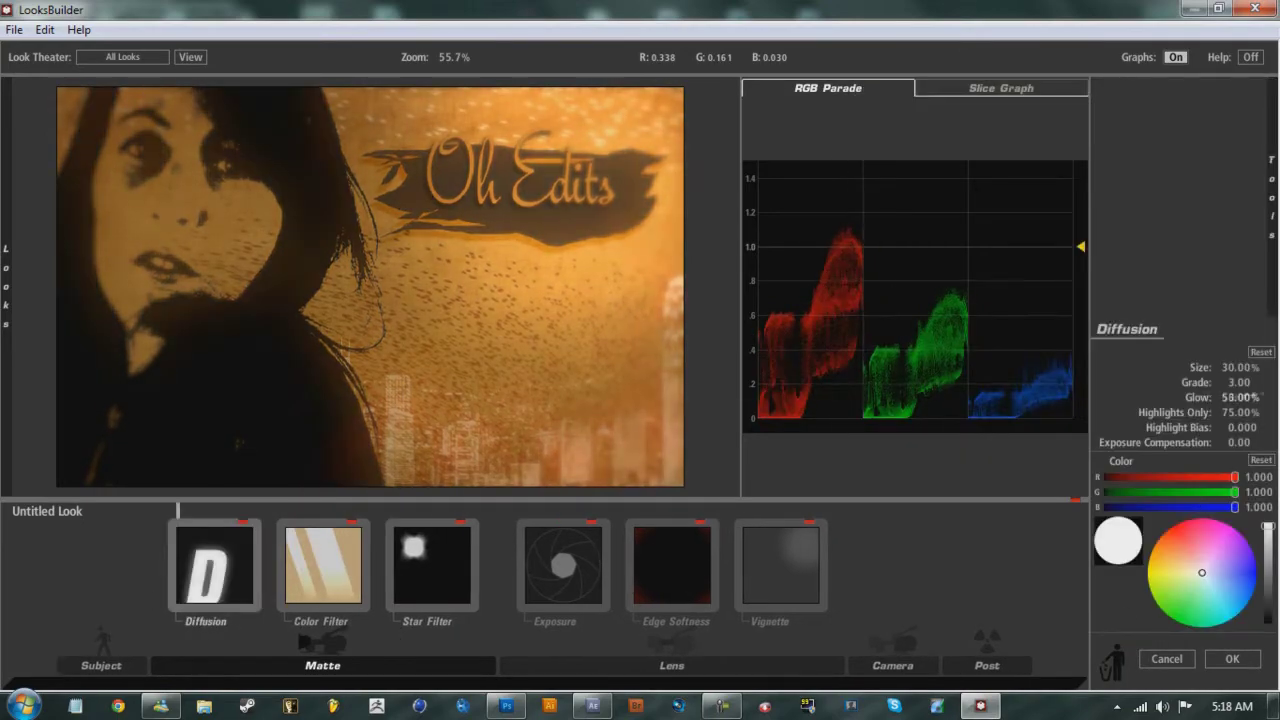
scroll(389, 277, "up", 3)
scroll(389, 277, "down", 3)
left_click_drag(214, 565, 1113, 660)
Step: Add a Warm/Cool filter between the Color Filter and the Star Filter and adjust its colour temperature
mouse_move(1272, 300)
left_click_drag(960, 300, 322, 565)
left_click_drag(1230, 448, 1150, 510)
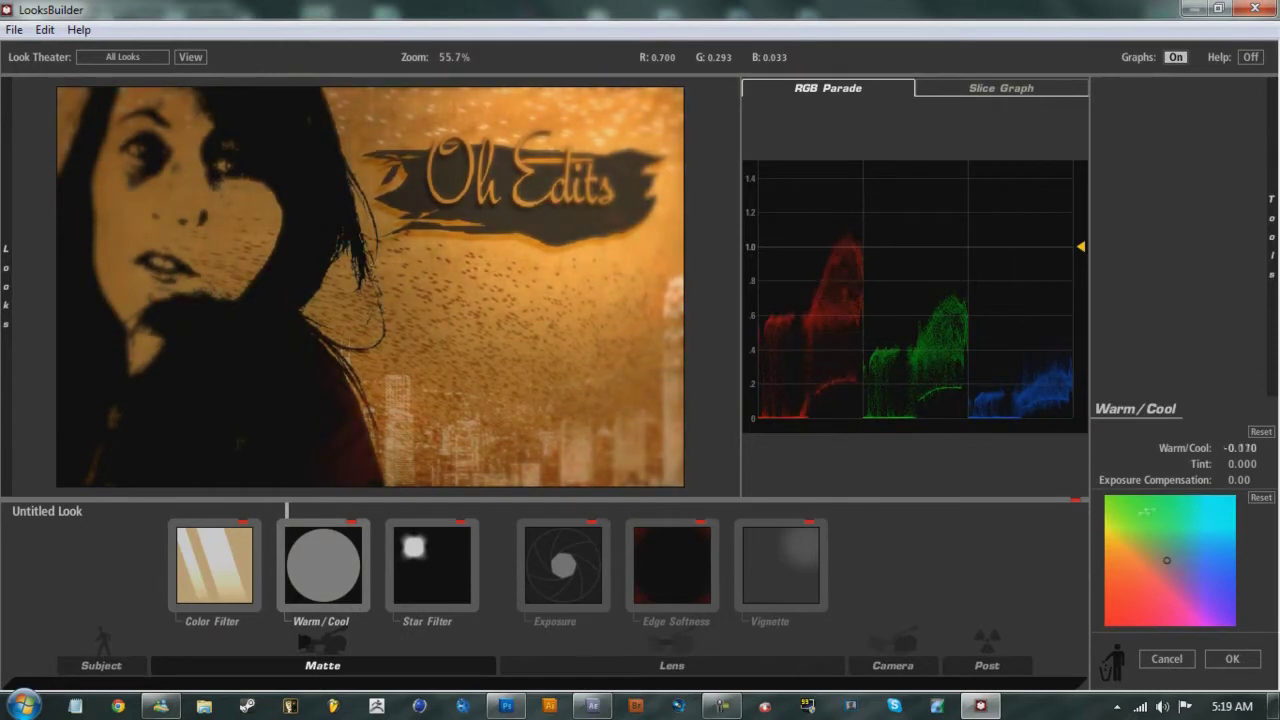
Step: Try a Crush tool in the subject stage with gamma 2.87 and +0.10 exposure compensation, and remove it
mouse_move(1272, 300)
left_click(909, 86)
left_click_drag(908, 177, 120, 537)
left_click_drag(1221, 451, 1246, 444)
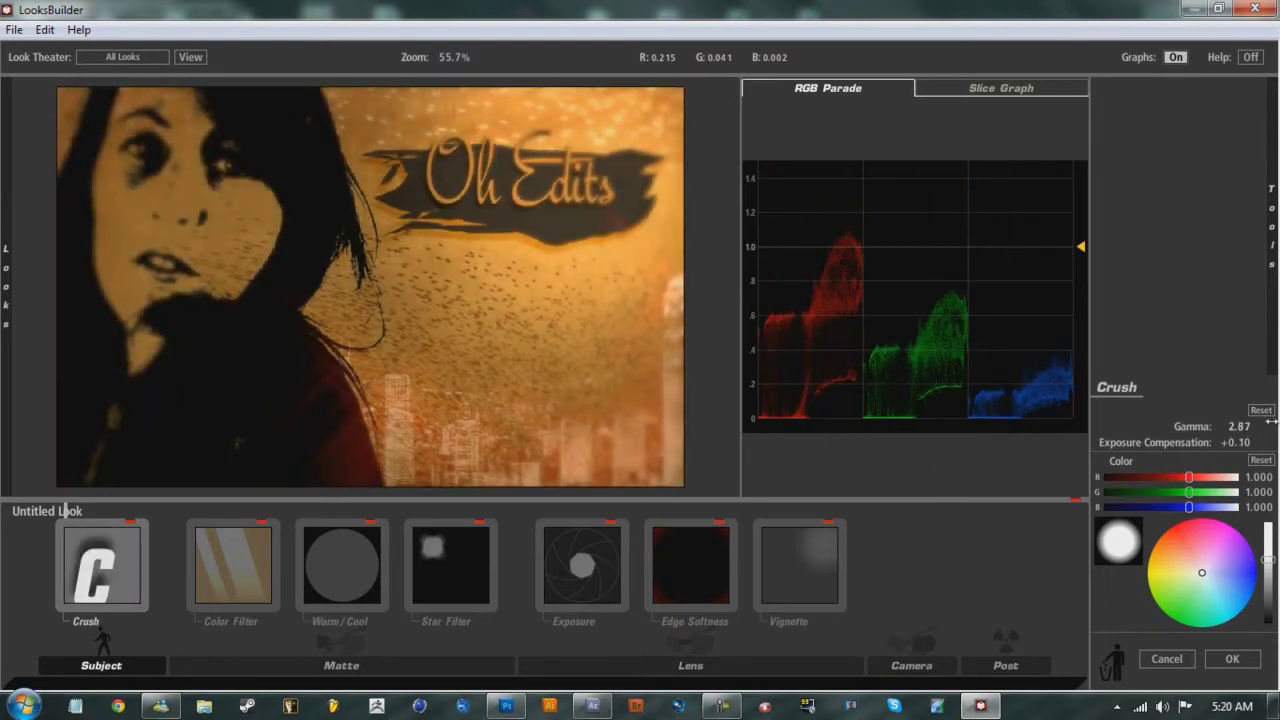
left_click_drag(80, 578, 1113, 660)
Step: Add a Shutter Streak to the camera stage with size 58.44%, boost -0.60 and falloff +0.01
left_click(892, 665)
left_click_drag(1026, 186, 893, 565)
mouse_move(1215, 513)
left_mouse_down()
mouse_move(1190, 507)
mouse_move(1234, 530)
left_mouse_up()
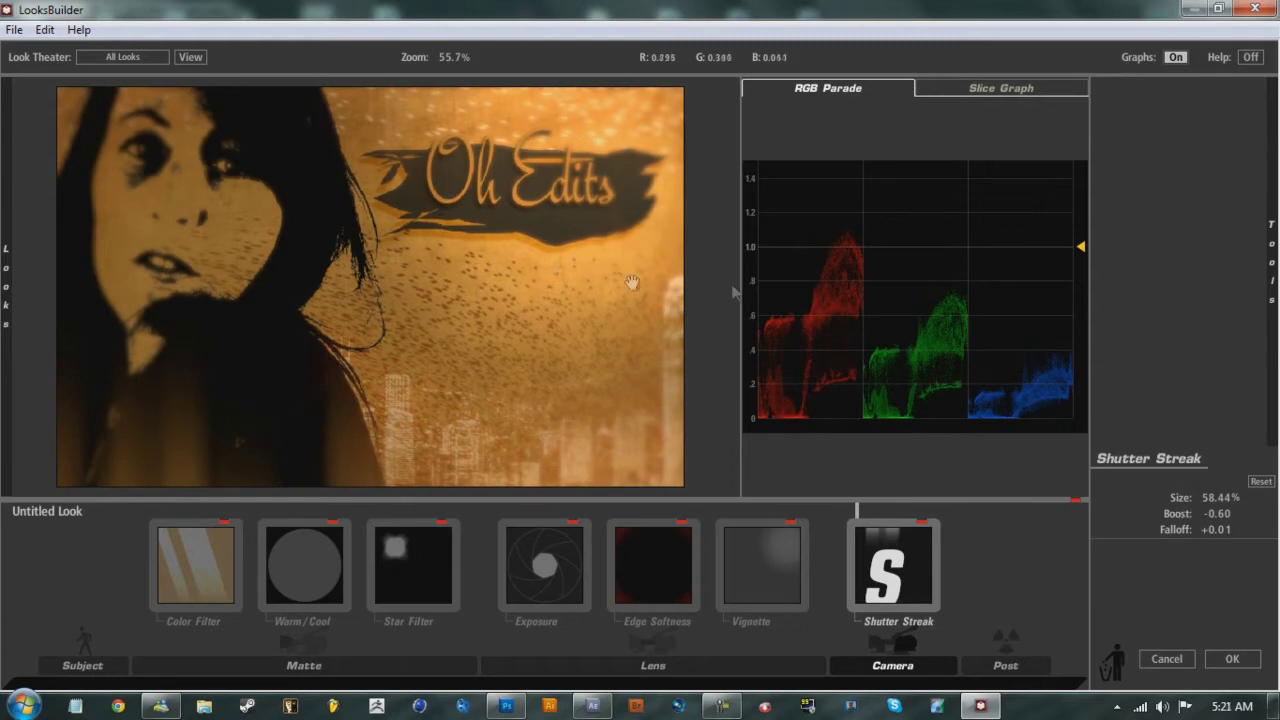
Step: Add Curves to the camera stage, shaping the red channel with shadows +0.330, midtones -0.010 and highlights +0.250
left_click(892, 665)
double_click(1238, 363)
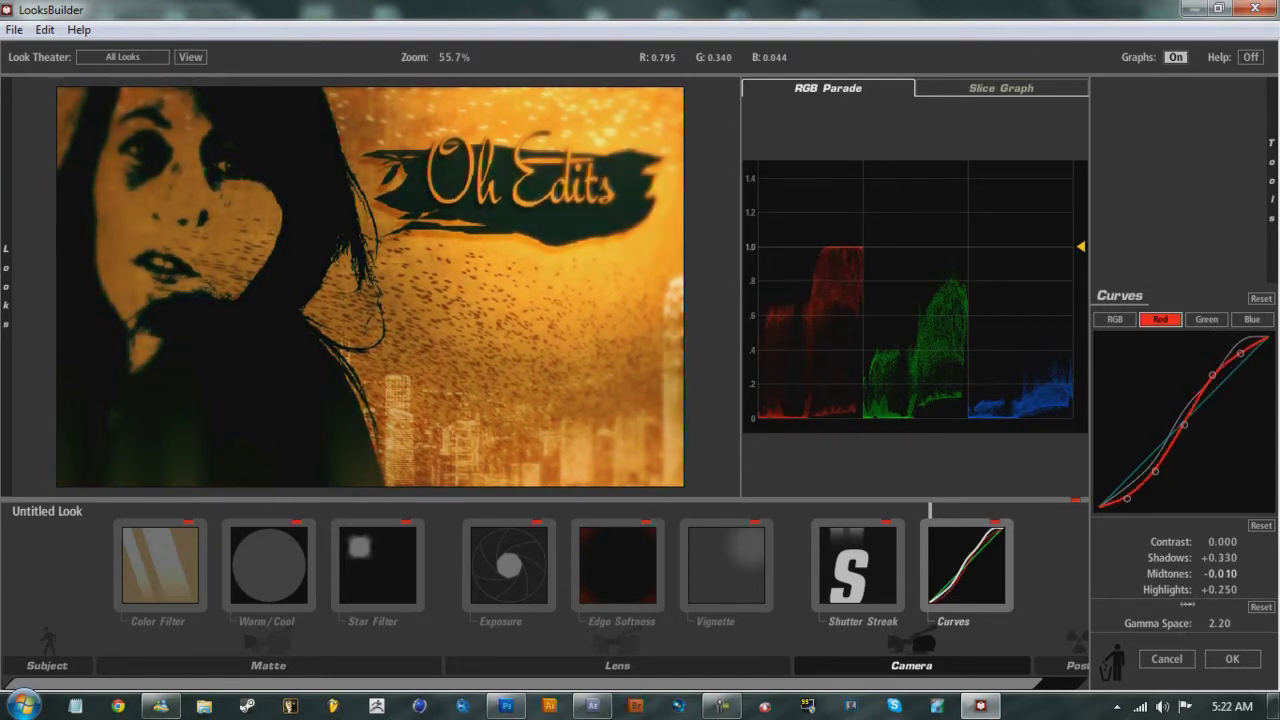
left_click(1114, 319)
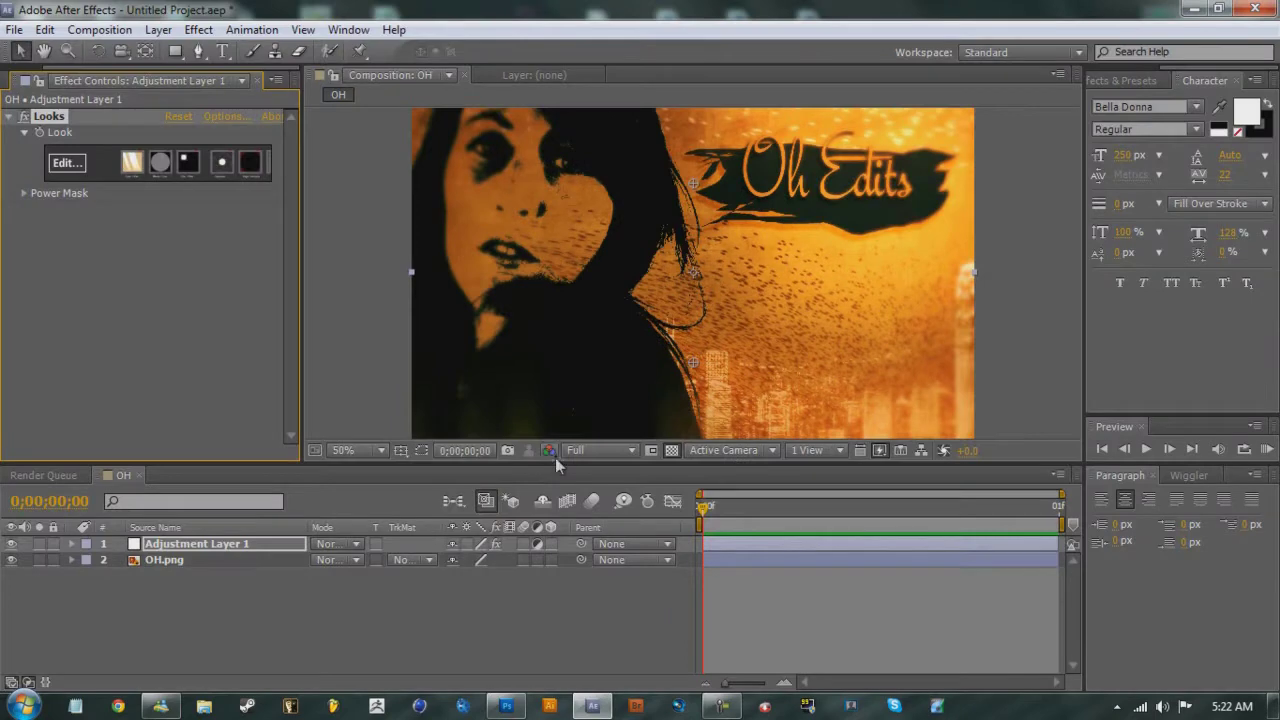
Step: Add a black solid over the composition and give it a feathered elliptical mask that darkens the poster's edges
left_click(158, 29)
left_click(158, 29)
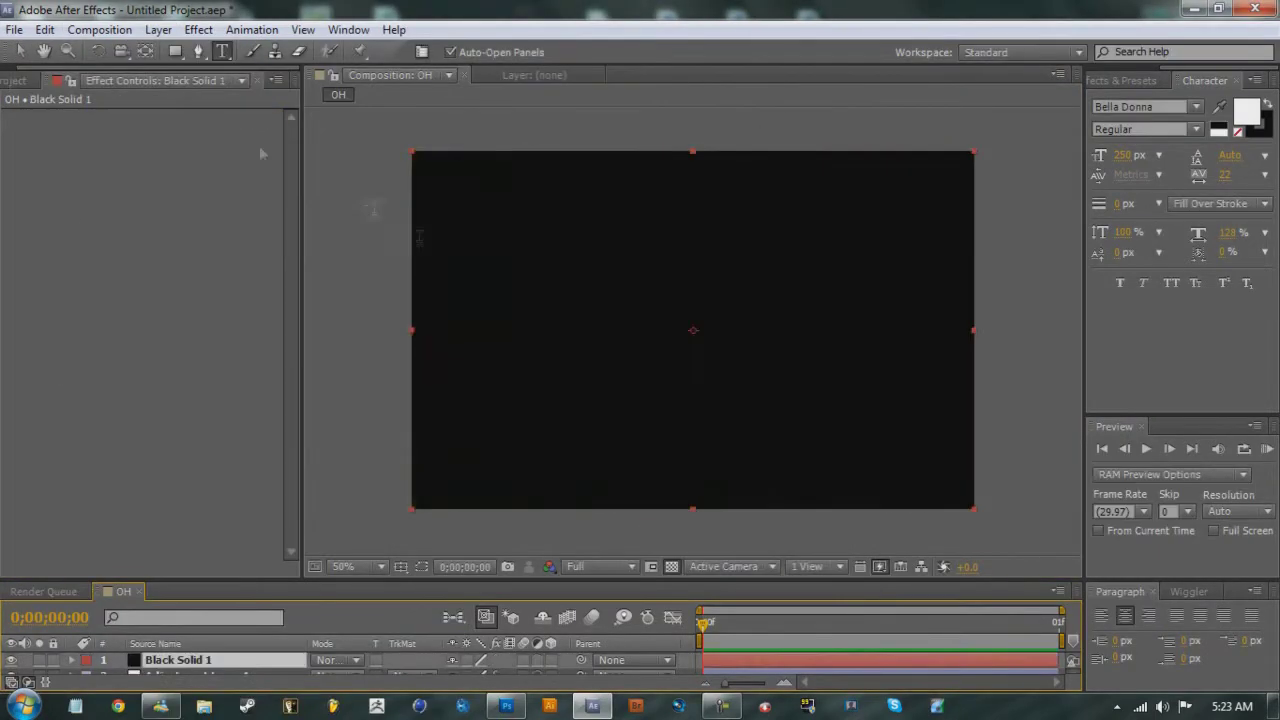
left_click(175, 51)
left_click_drag(430, 100, 990, 480)
left_click_drag(463, 586, 520, 586)
Step: Enlarge the black vignette solid slightly beyond the edges of the composition
scroll(200, 610, "up", 1)
scroll(83, 588, "up", 1)
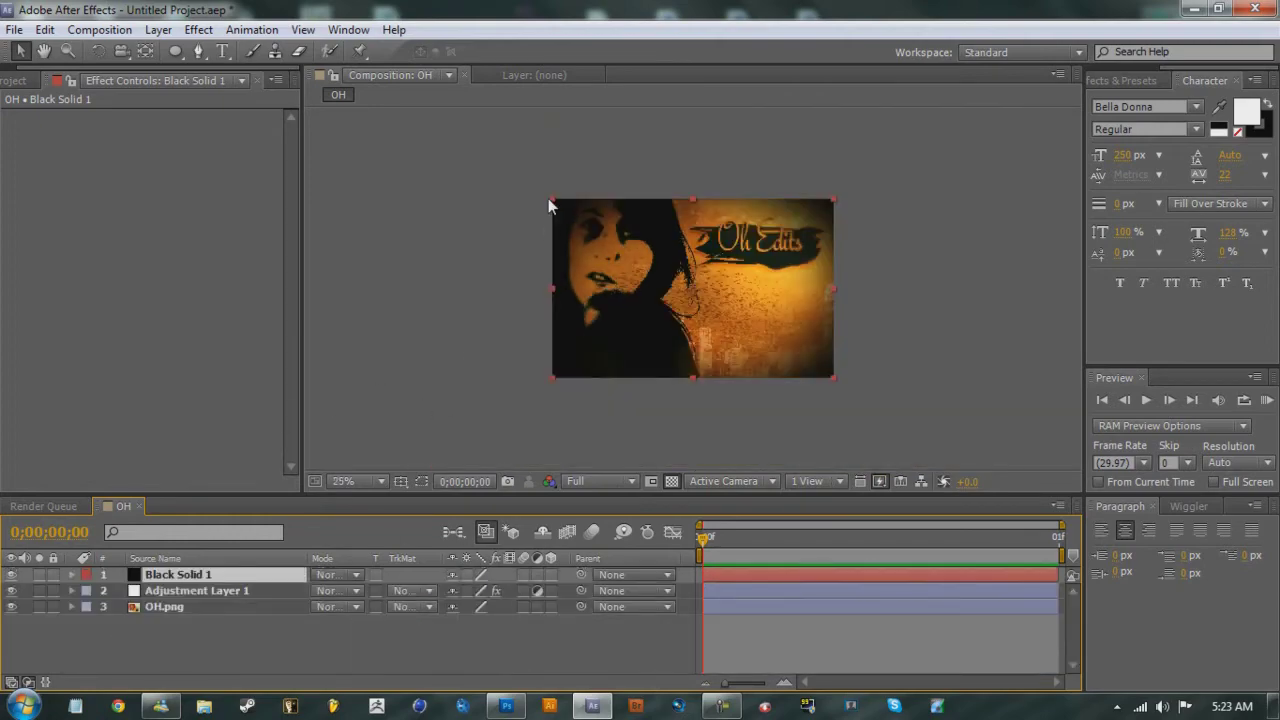
scroll(440, 140, "up", 4)
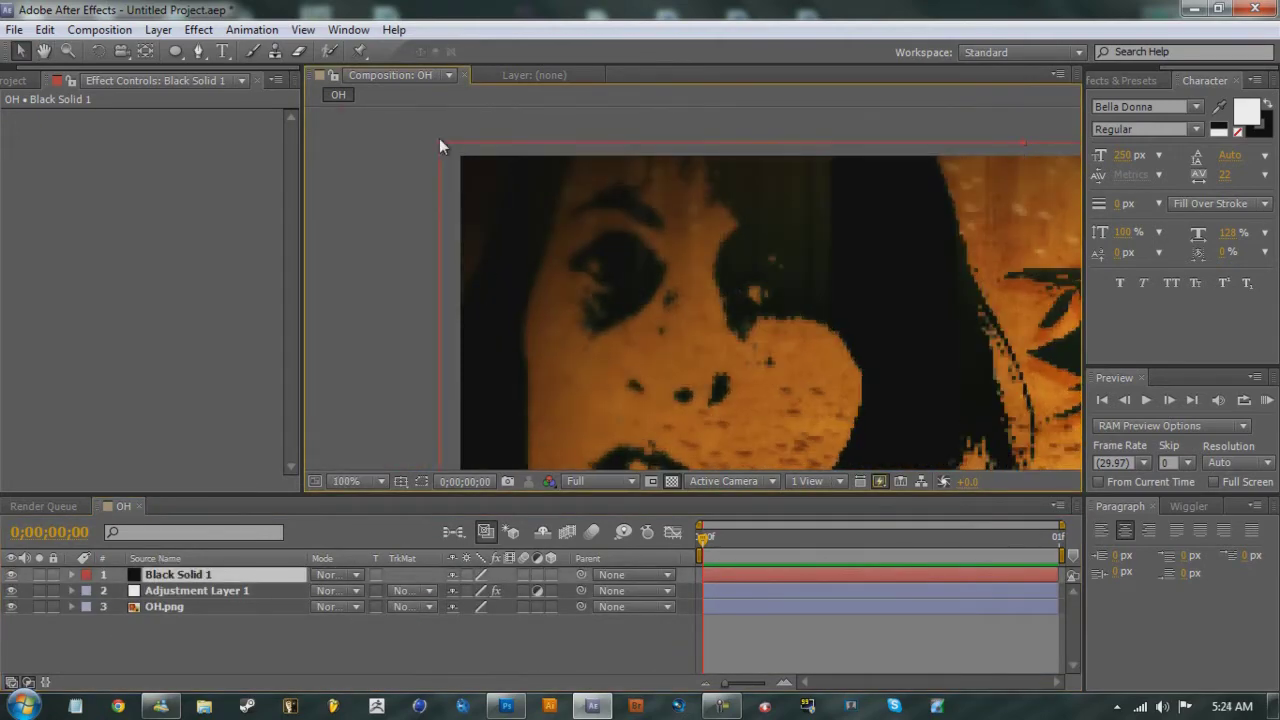
scroll(505, 339, "down", 3)
Step: Add the OH composition to the render queue and open the format choices in its output module settings
left_click(99, 29)
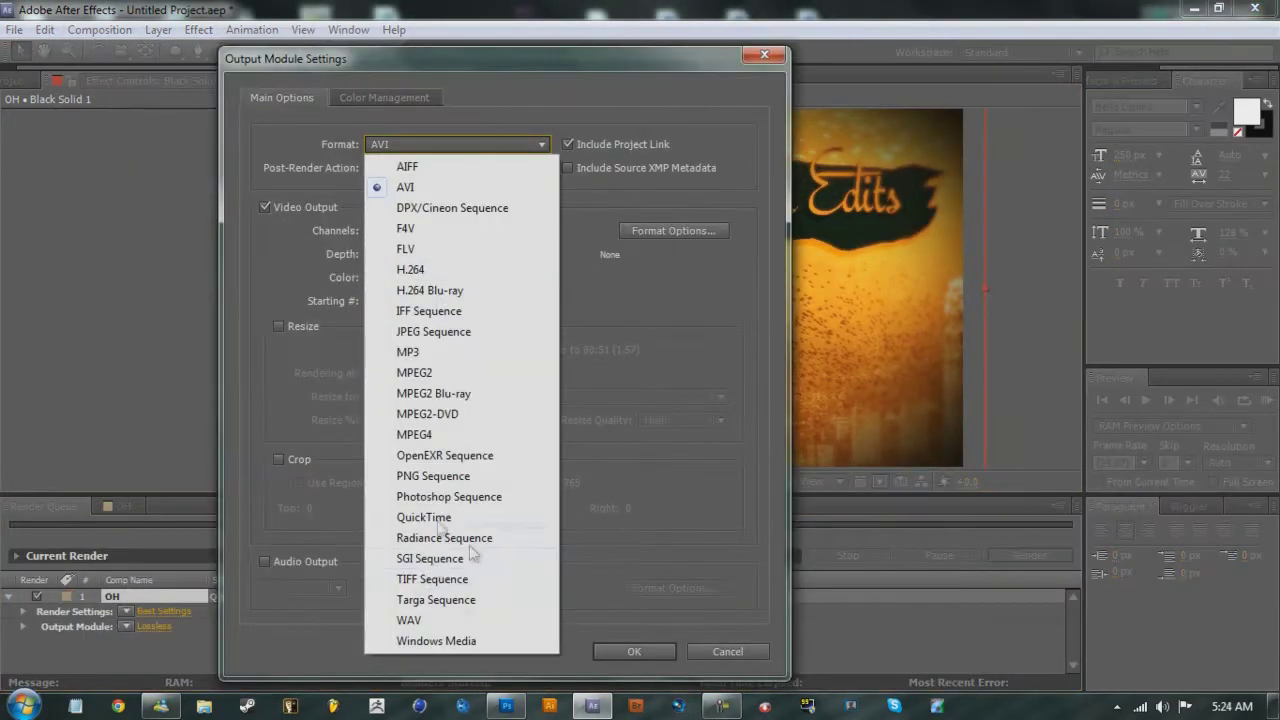